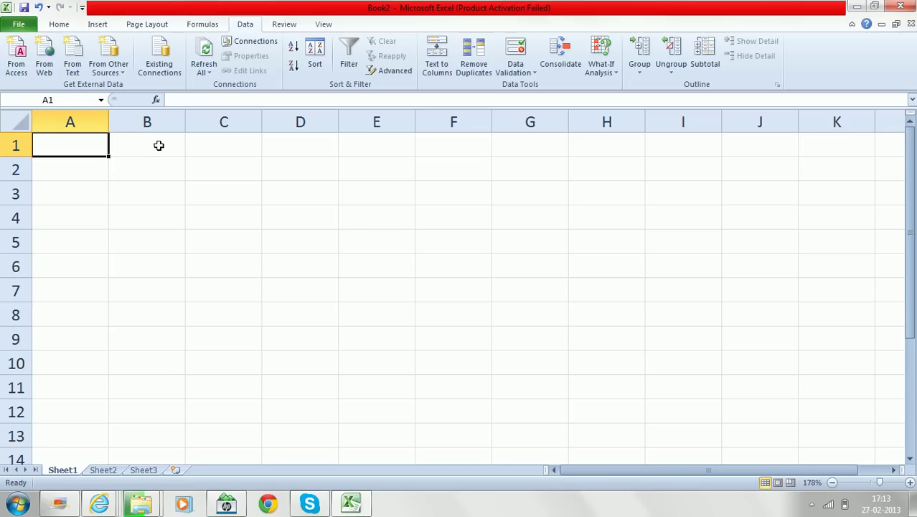
- Move the active cell down column A and return it to A1
key("Down")
key("Down")
key("Down")
key("Down")
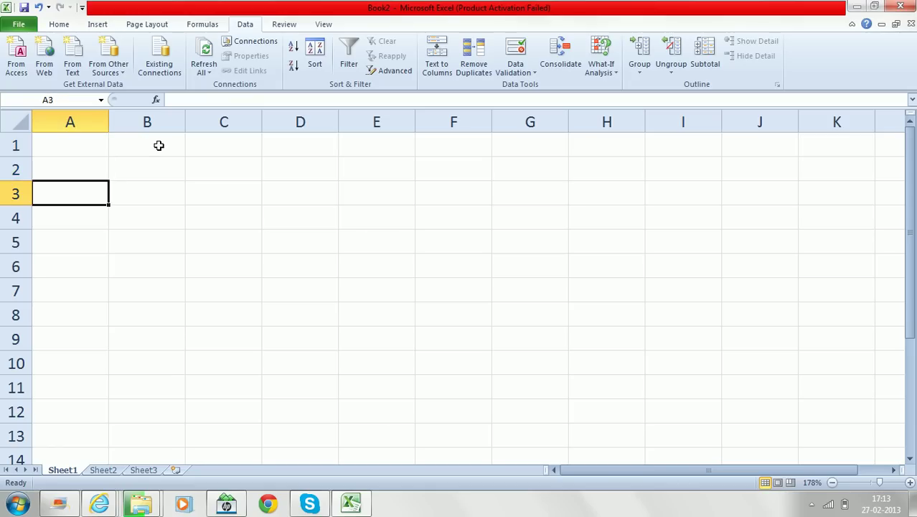
key("Up")
key("Up")
key("Up")
key("Up")
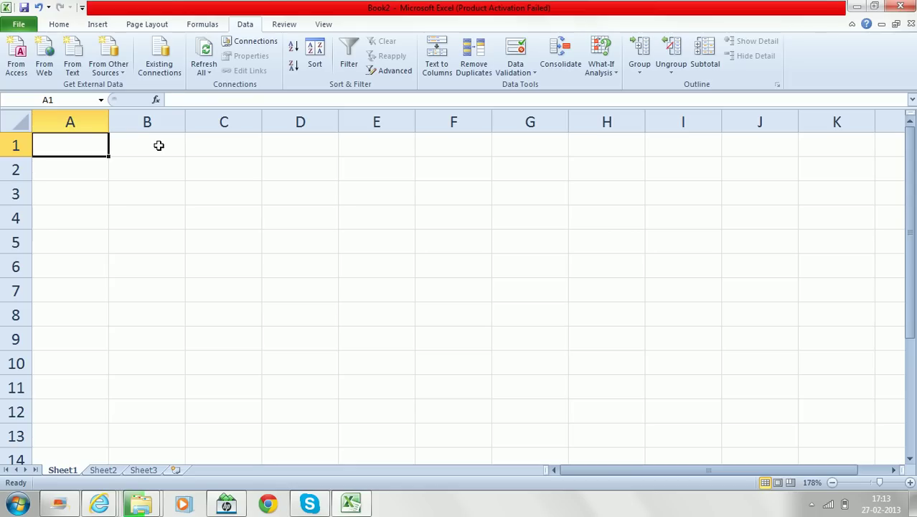
- Enter fgf, dfgdfgdf, rtrt, er55434 and 546546 in cells A1 to A5 and dismiss the network error dialog
type("fgf")
key("Return")
type("dfgdfgdf")
key("Return")
type("rtrt")
key("Return")
type("er55434")
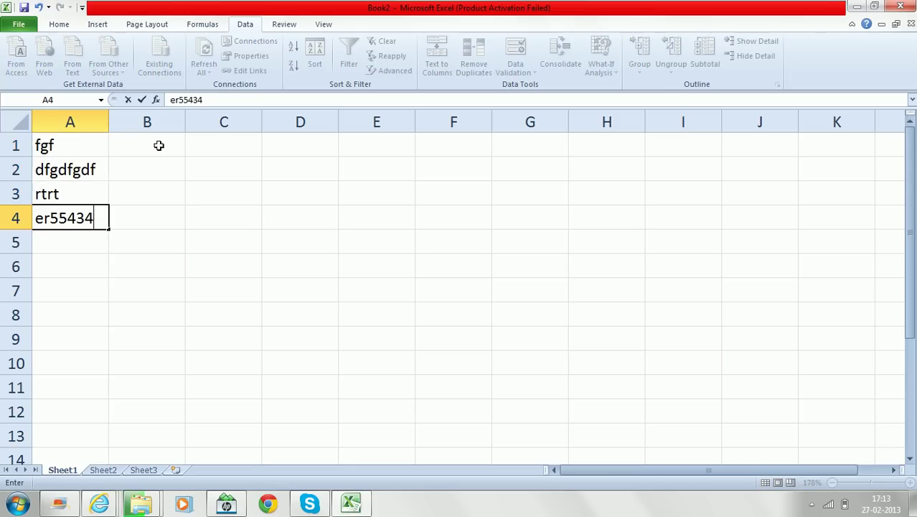
key("Return")
type("546546")
key("Return")
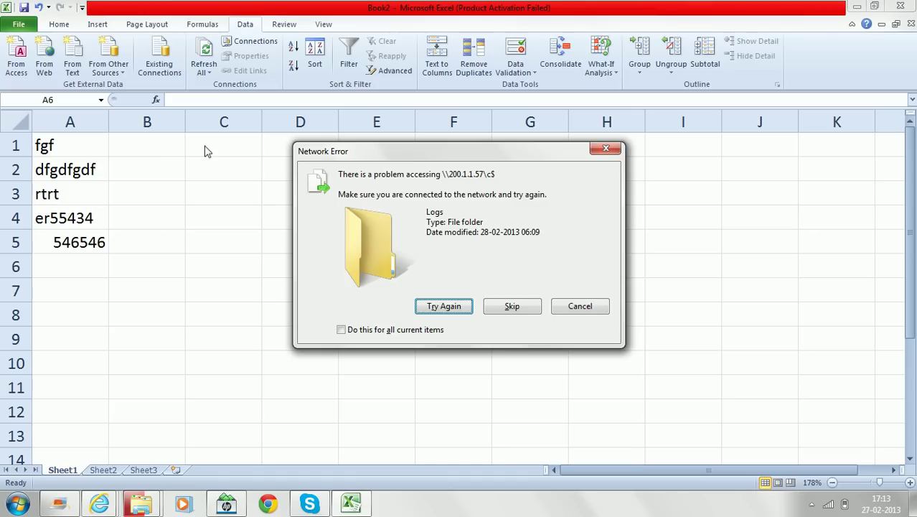
left_click(607, 148)
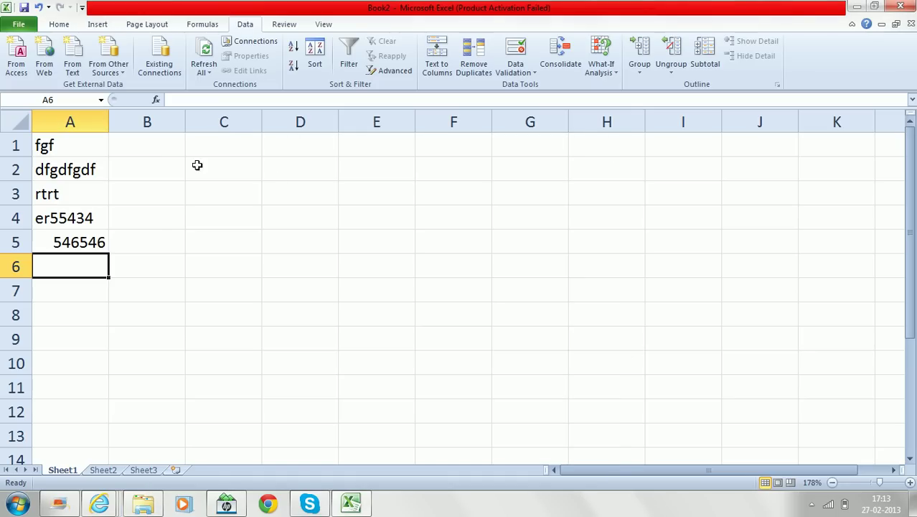
- Move the active cell across row 2 from B2 to F2 and back to C1
left_click(154, 159)
key("Right")
key("Right")
key("Right")
key("Right")
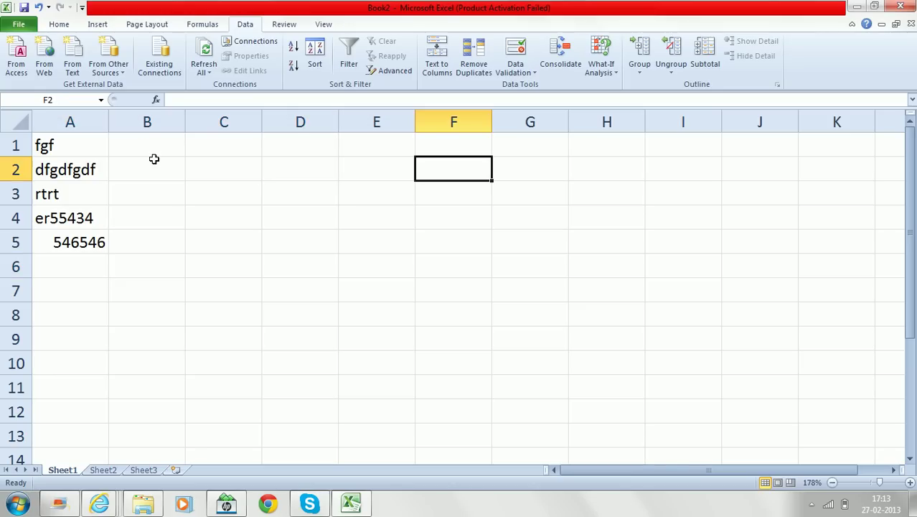
key("Up")
key("Left")
key("Left")
key("Left")
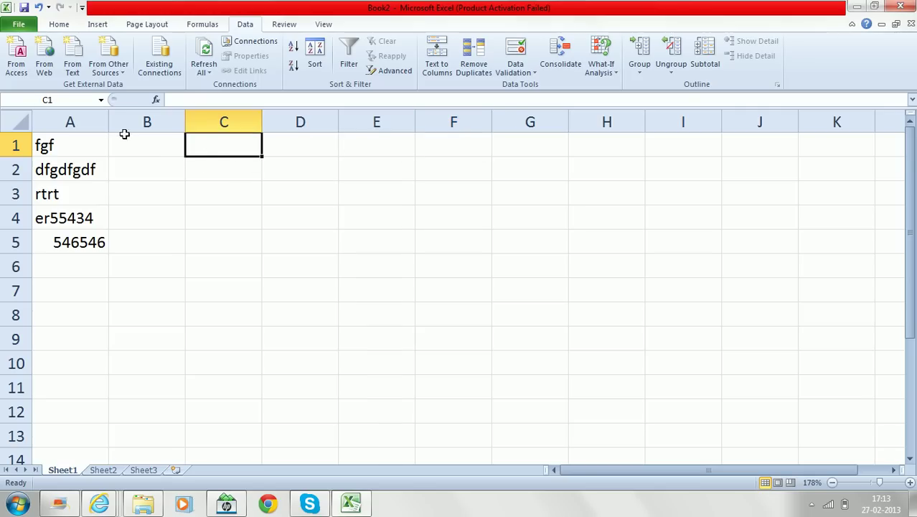
- Set the direction the selection moves after Enter to Right in the advanced editing options
left_click(19, 26)
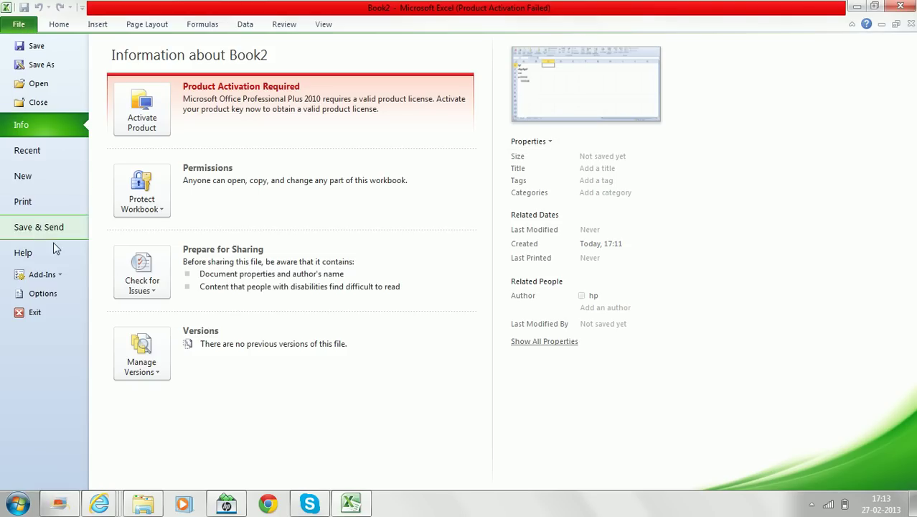
left_click(36, 294)
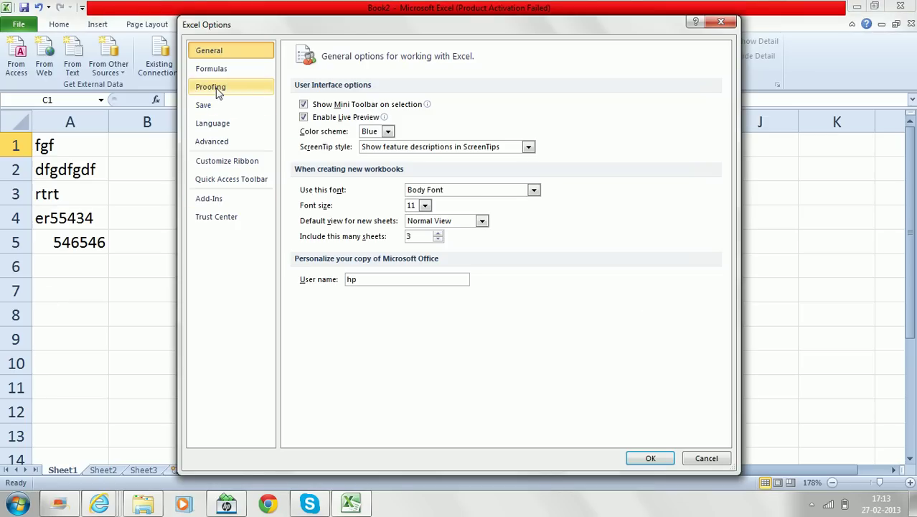
left_click(221, 146)
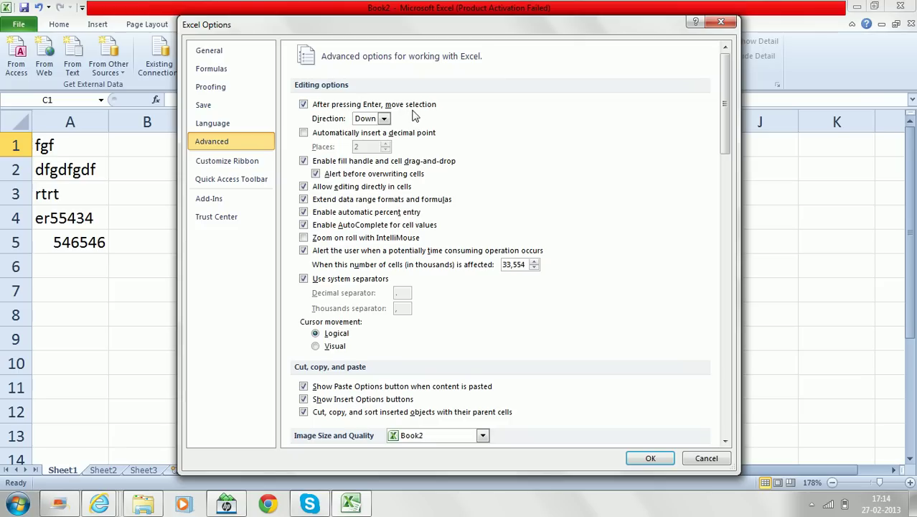
left_click(382, 119)
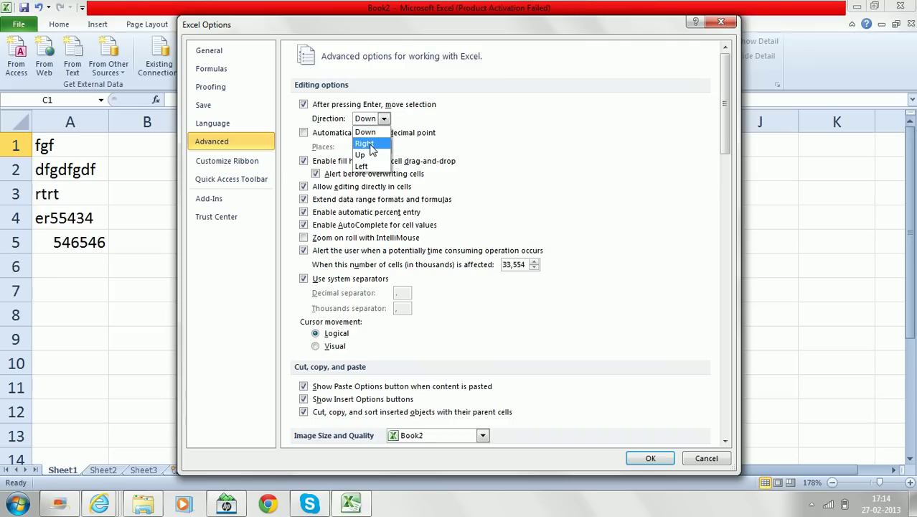
left_click(367, 147)
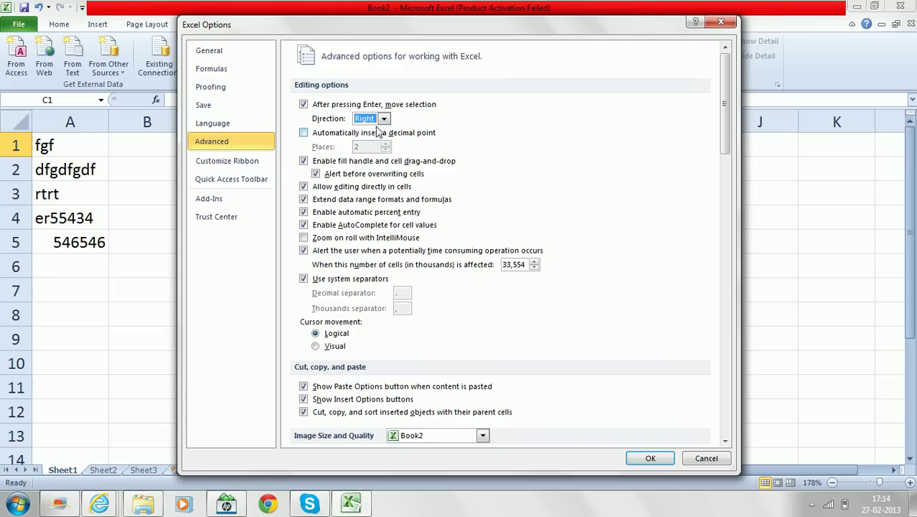
left_click(650, 458)
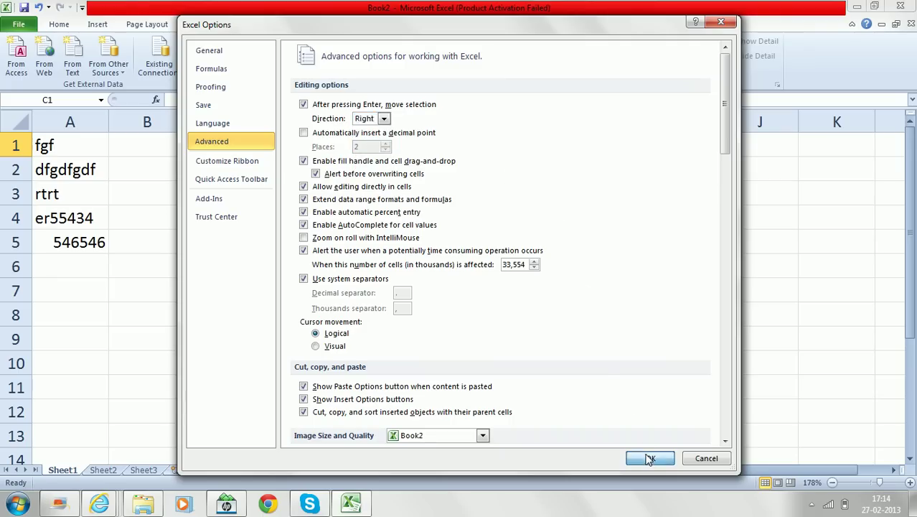
- Test the rightward Enter movement by advancing the active cell along row 1 to J1
key("Return")
key("Return")
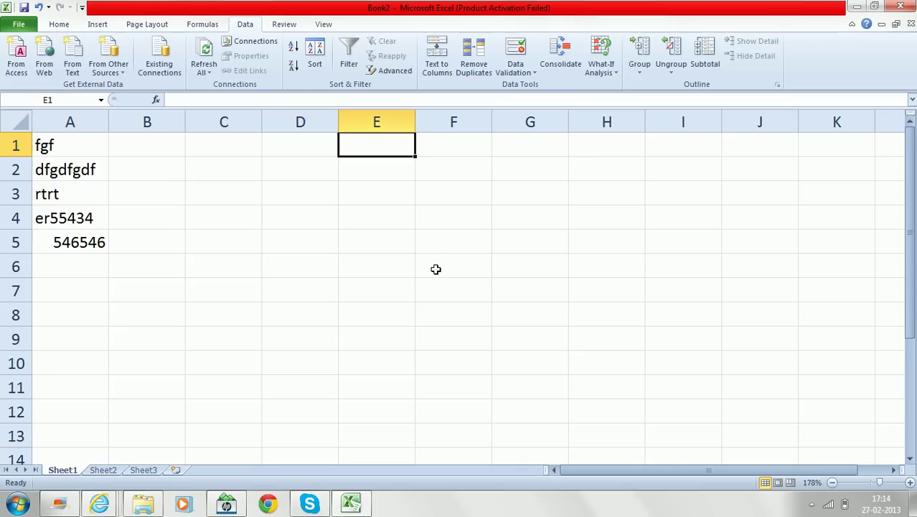
key("Return")
key("Return")
key("Return")
key("Return")
key("Return")
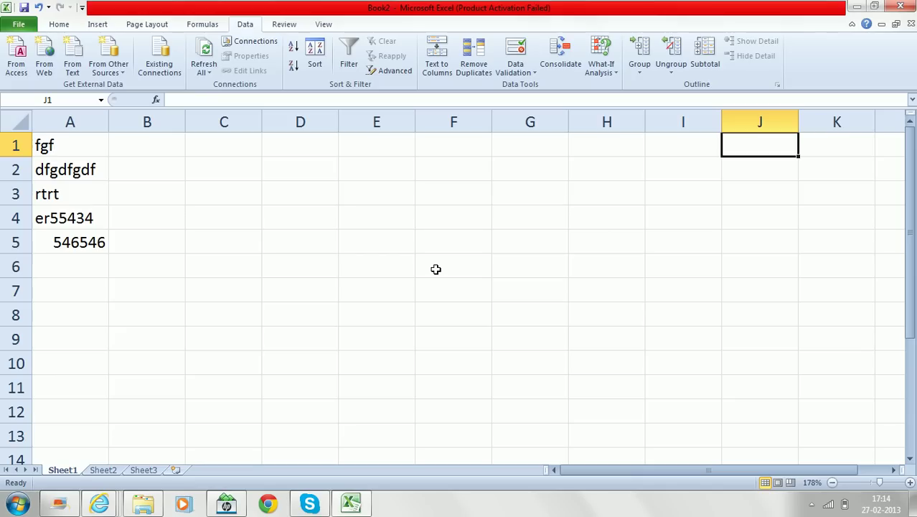
- Select C1 and set the direction the selection moves after Enter to Down in the advanced editing options
left_click(232, 143)
left_click(18, 24)
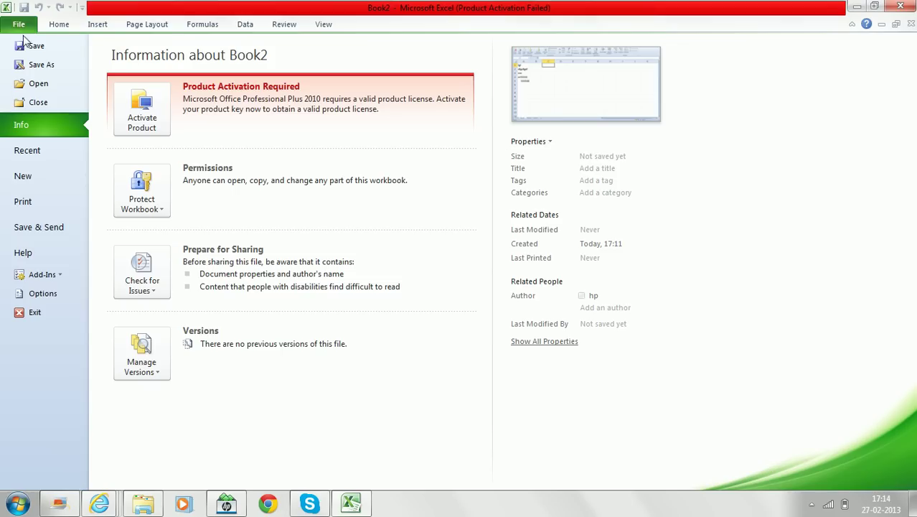
left_click(44, 296)
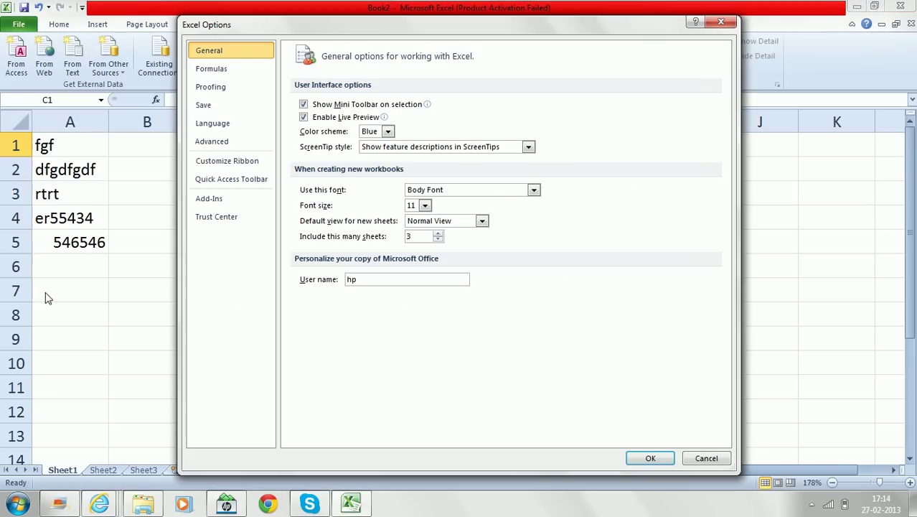
left_click(224, 144)
left_click(384, 118)
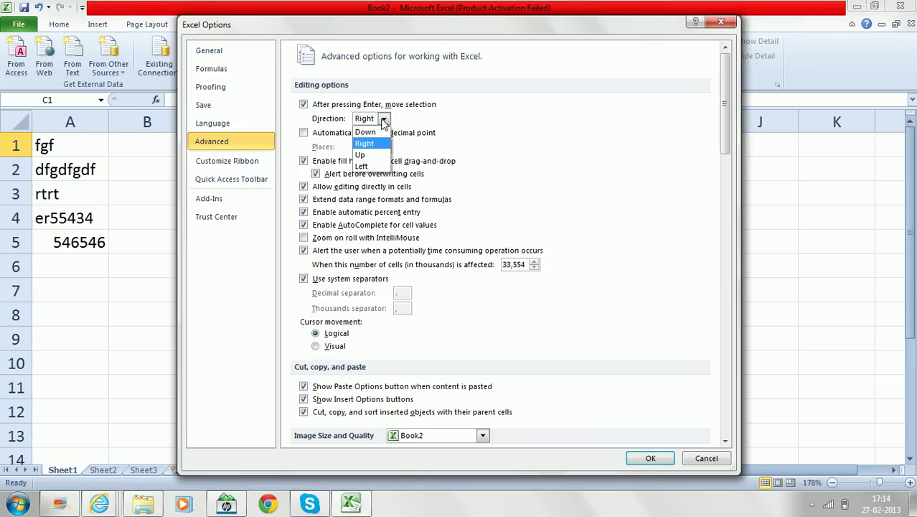
left_click(371, 134)
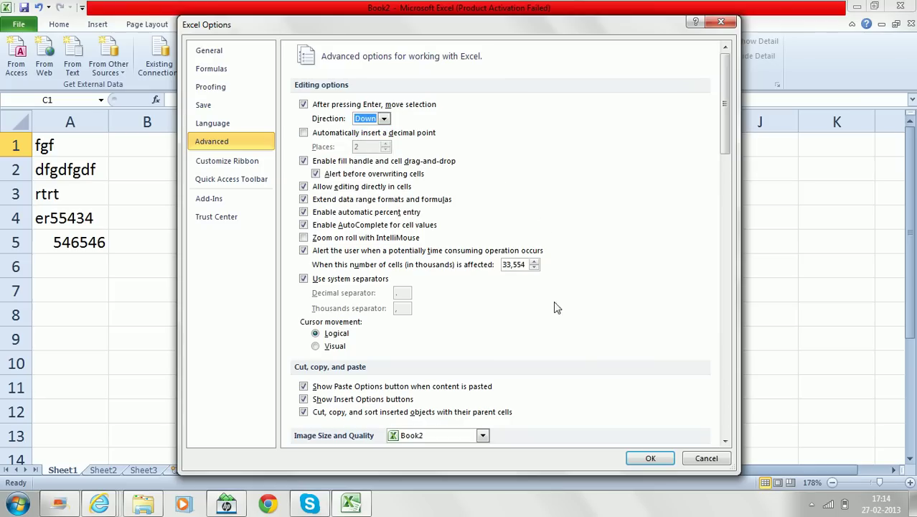
left_click(647, 458)
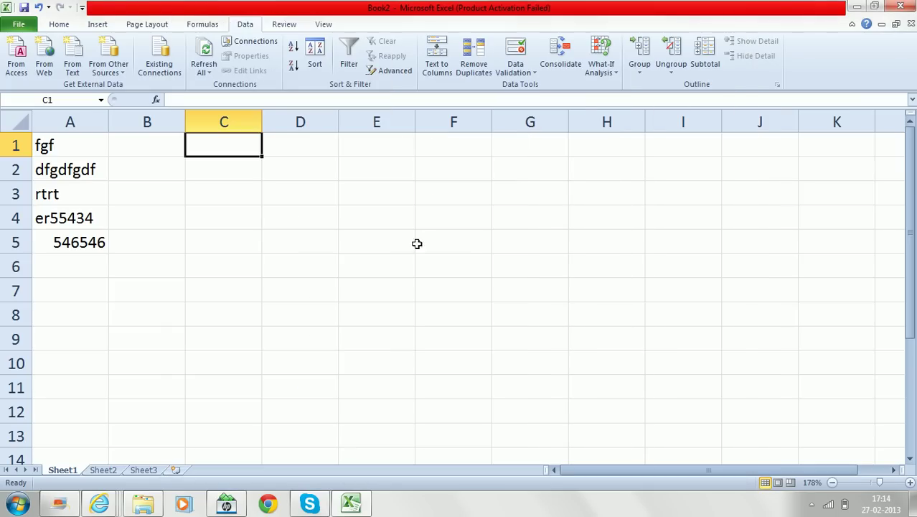
- Test the downward Enter movement by advancing the active cell from C1 to C3
key("Return")
key("Return")
key("Return")
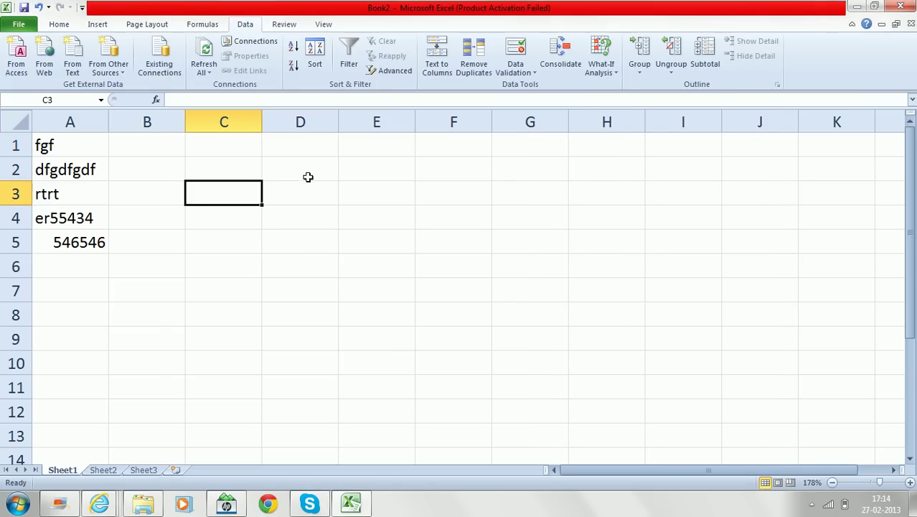
- Select scattered single cells one at a time: C1, E4, G6, D8, C2, E2, D8, G2 and G7
left_click(237, 142)
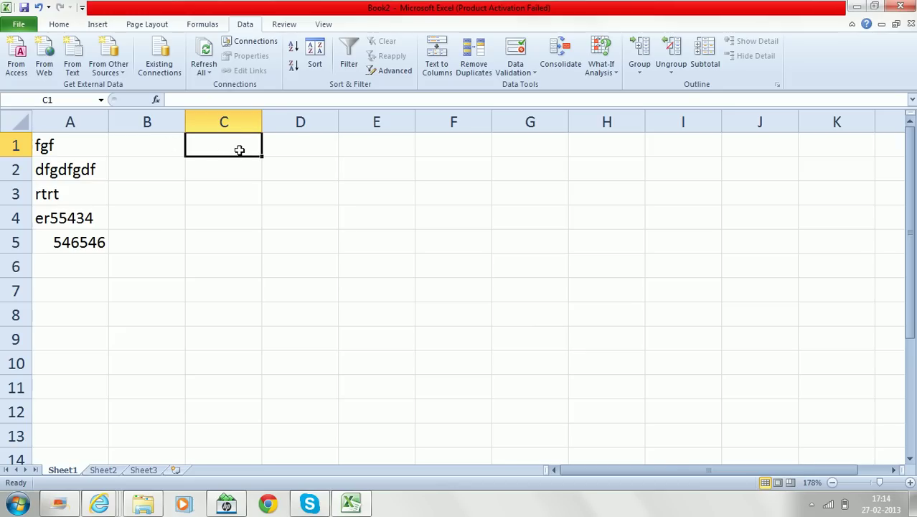
left_click(379, 216)
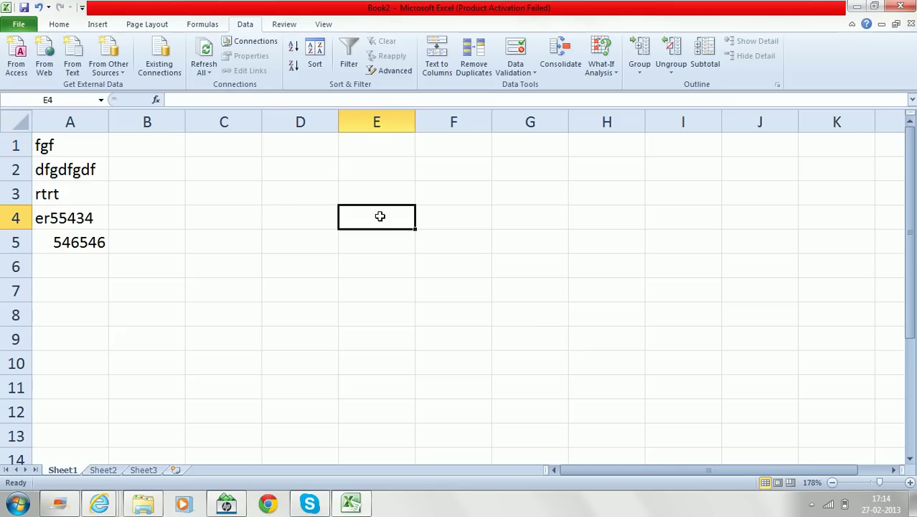
left_click(527, 269)
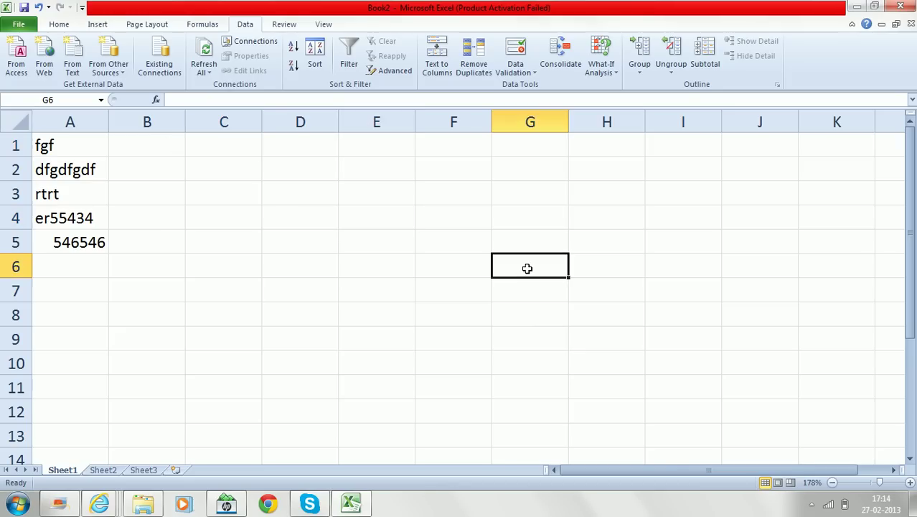
left_click(304, 316)
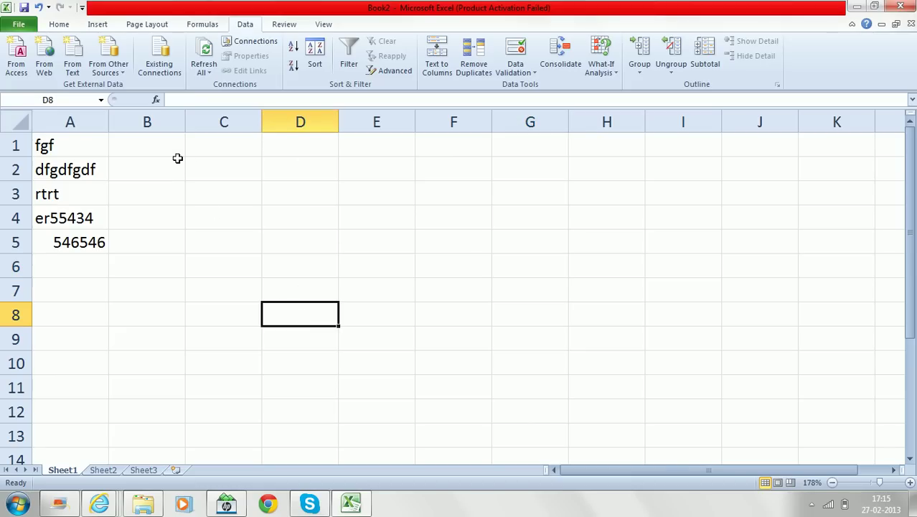
left_click(213, 171)
left_click(410, 167)
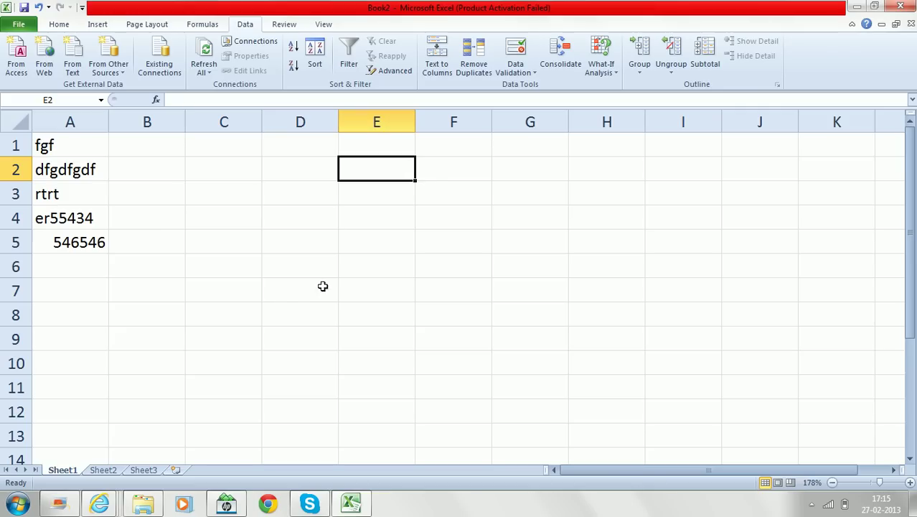
left_click(290, 315)
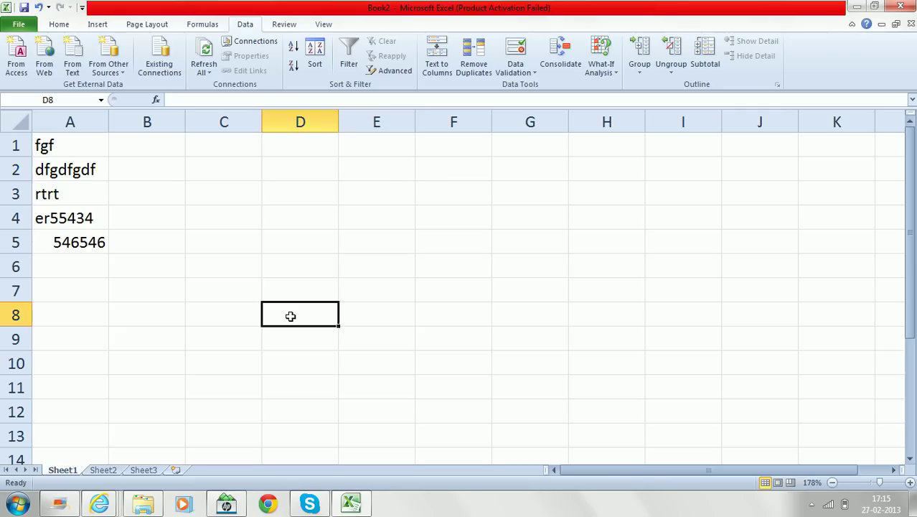
left_click(504, 169)
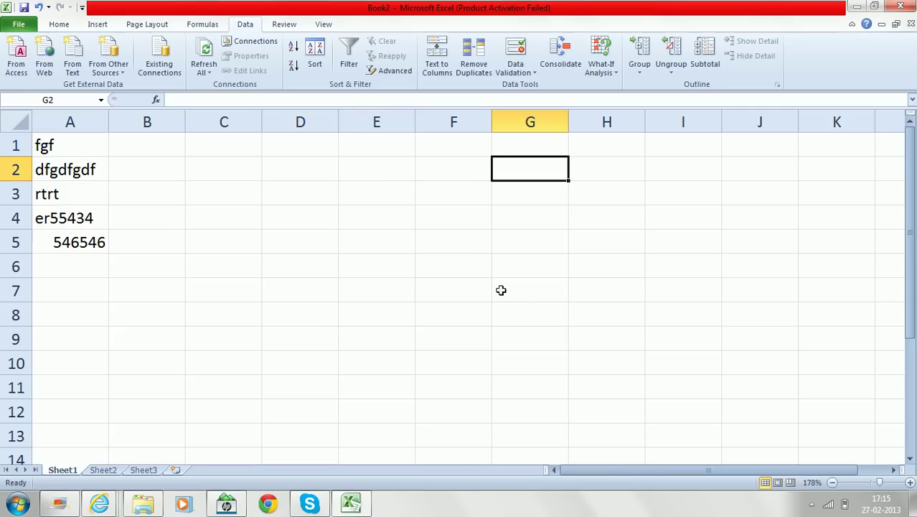
left_click(528, 300)
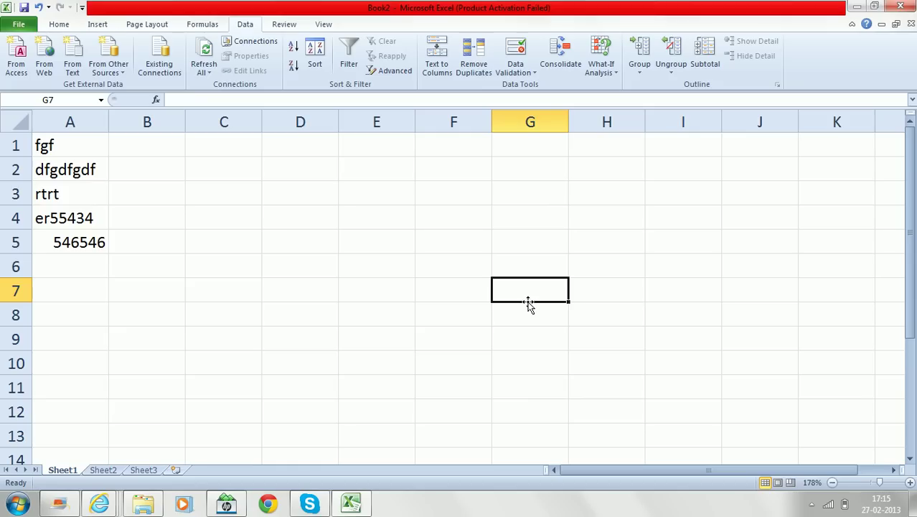
- Select the non-adjacent cells C2, E4, G2, G8, D8 and A9 together
left_click(214, 172)
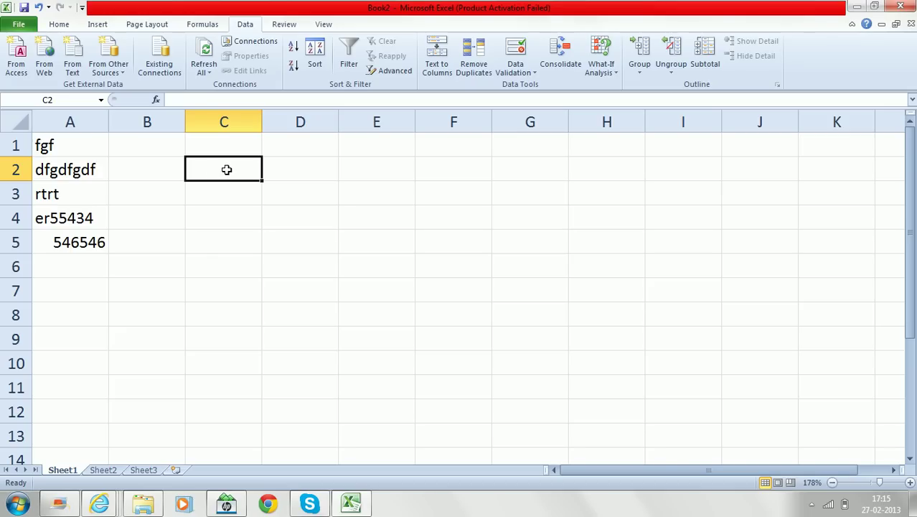
left_click(227, 169, "ctrl")
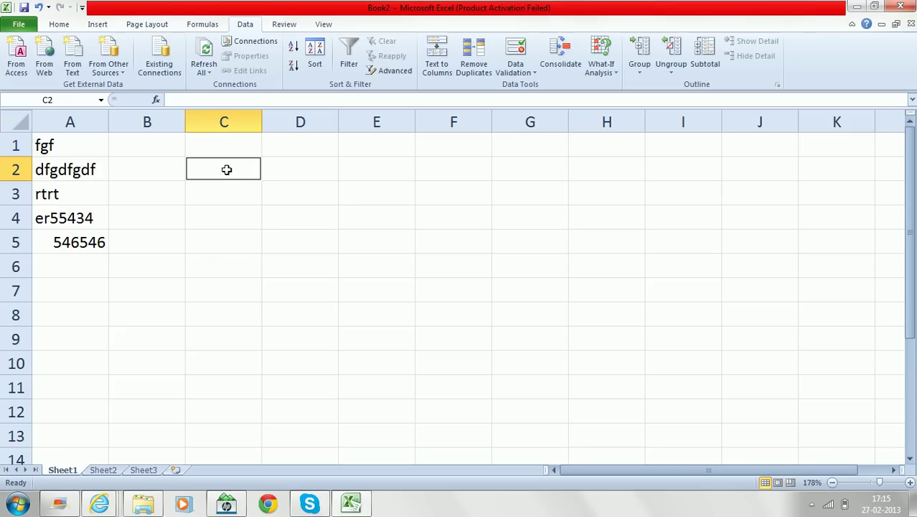
left_click(376, 220, "ctrl")
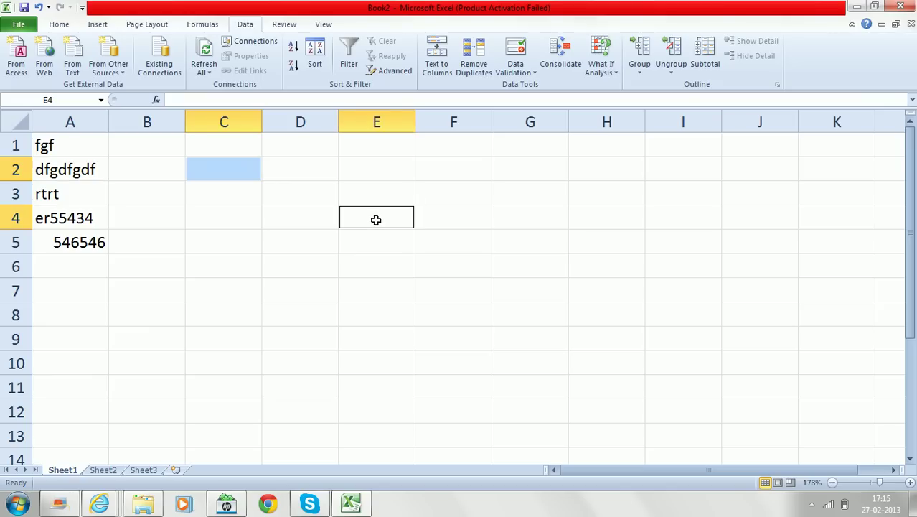
left_click(542, 164, "ctrl")
left_click(536, 313, "ctrl")
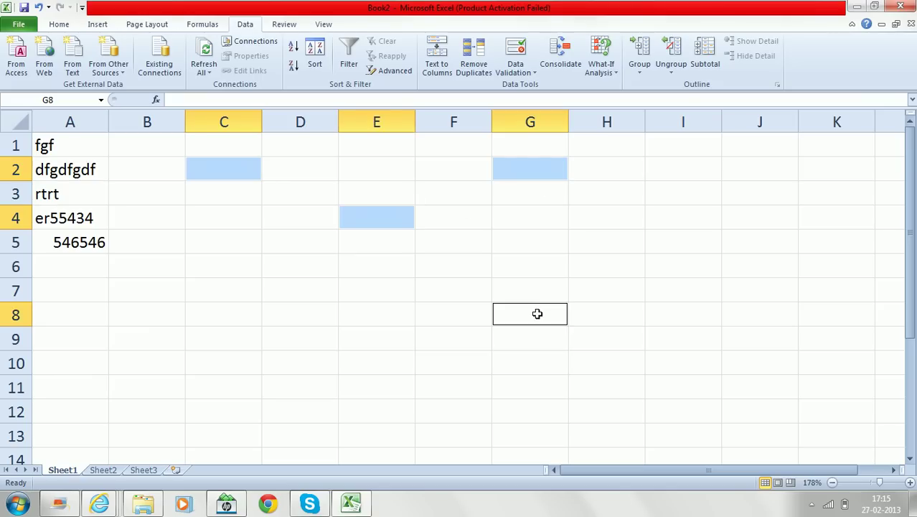
left_click(304, 320, "ctrl")
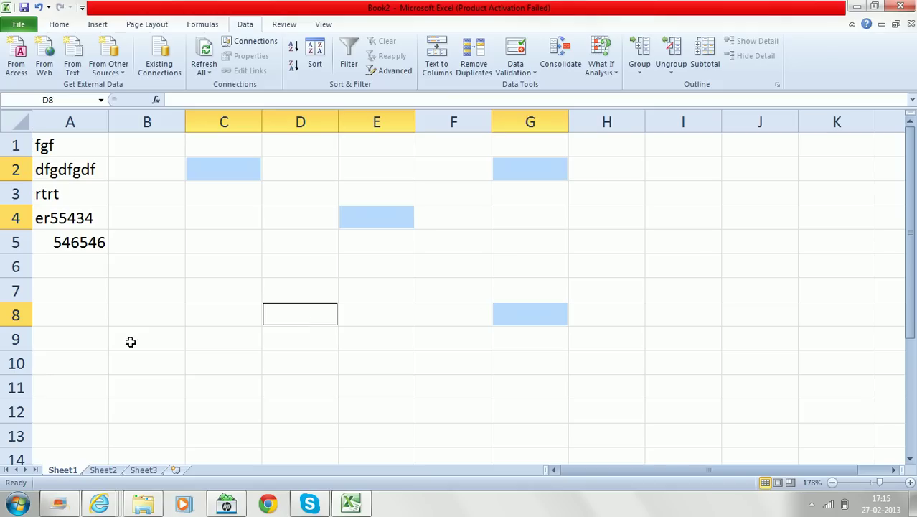
left_click(86, 344, "ctrl")
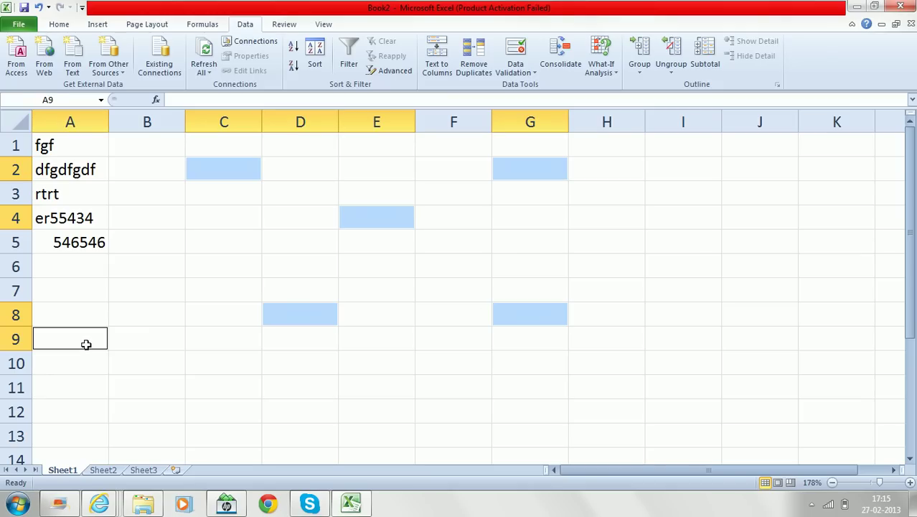
- Within the multi-cell selection, enter 45 in A9, 89 in C2 and 89 in E4
type("45")
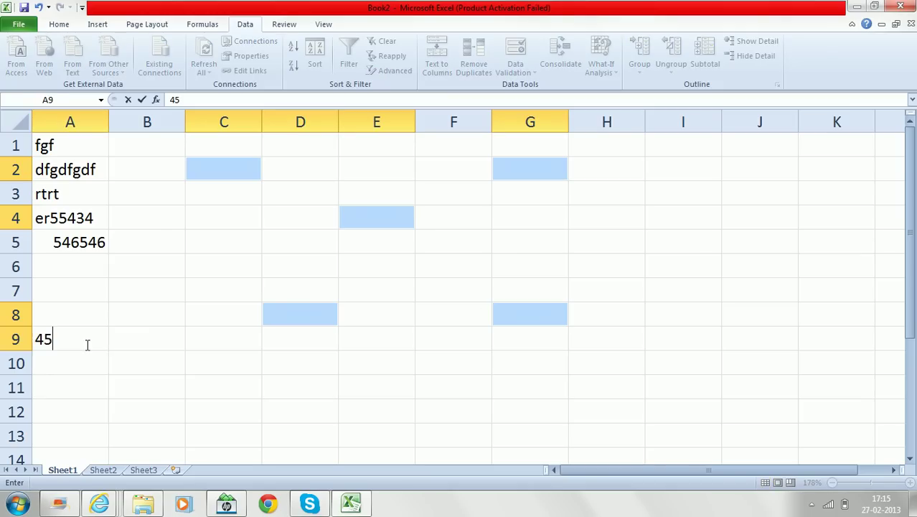
key("Return")
type("67")
key("Return")
type("89")
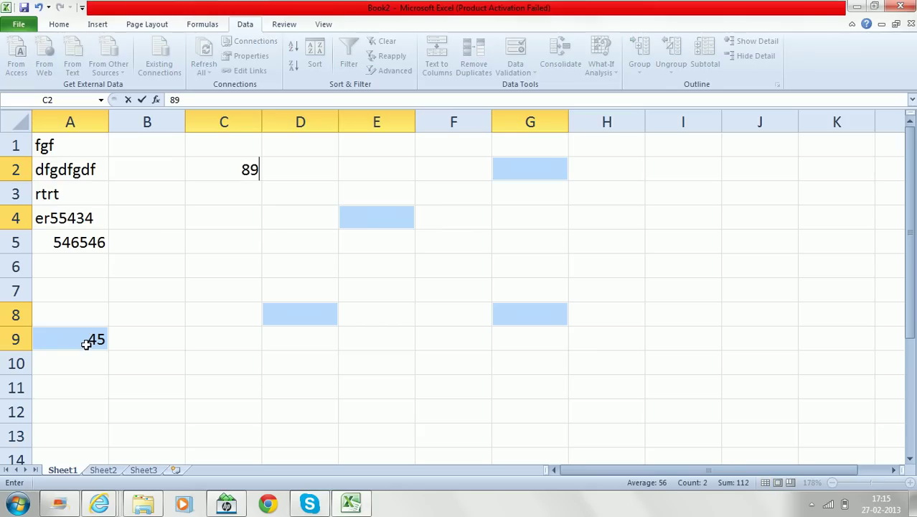
key("Return")
type("89")
key("Return")
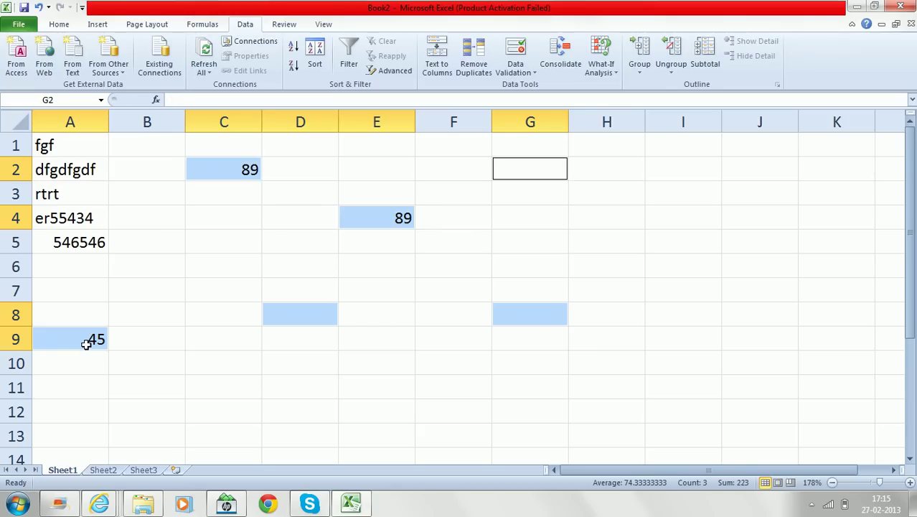
- Continue filling the selected cells with 67 in G2, 45 in G8 and 76 in D8
type("67")
key("Return")
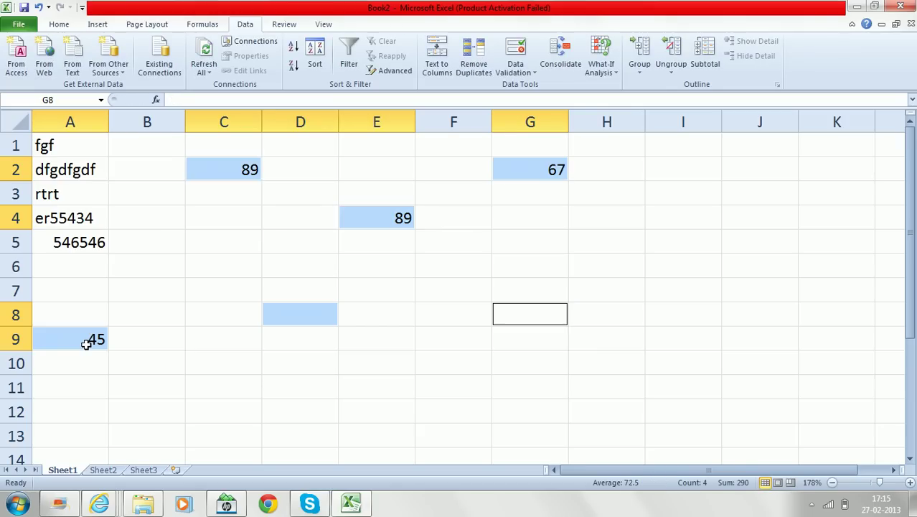
type("45")
key("Return")
type("76")
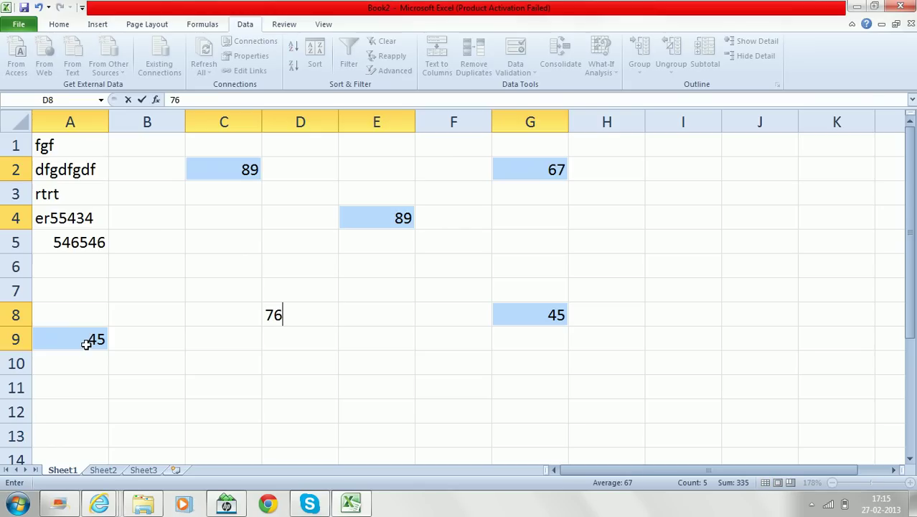
key("Return")
- Cycle the active cell through all the selected cells, from A9 around and back to C2, without clearing the selection
key("Return")
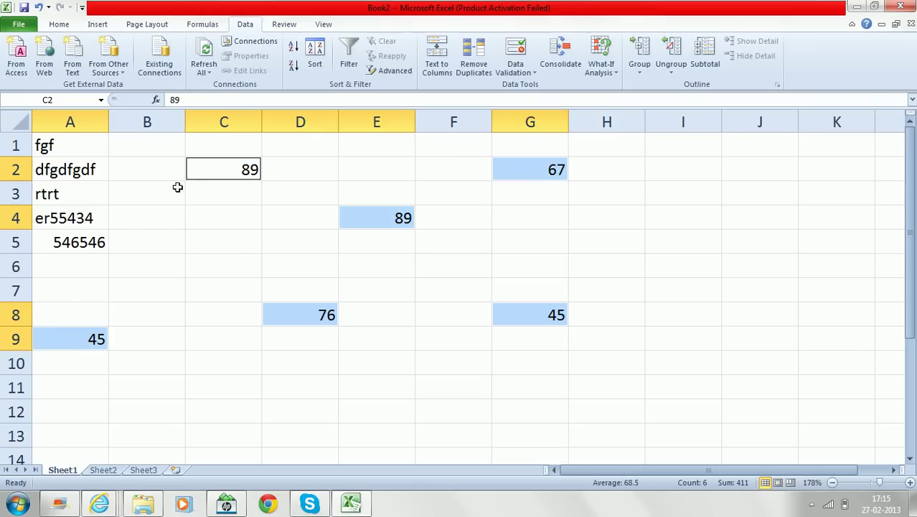
key("Return")
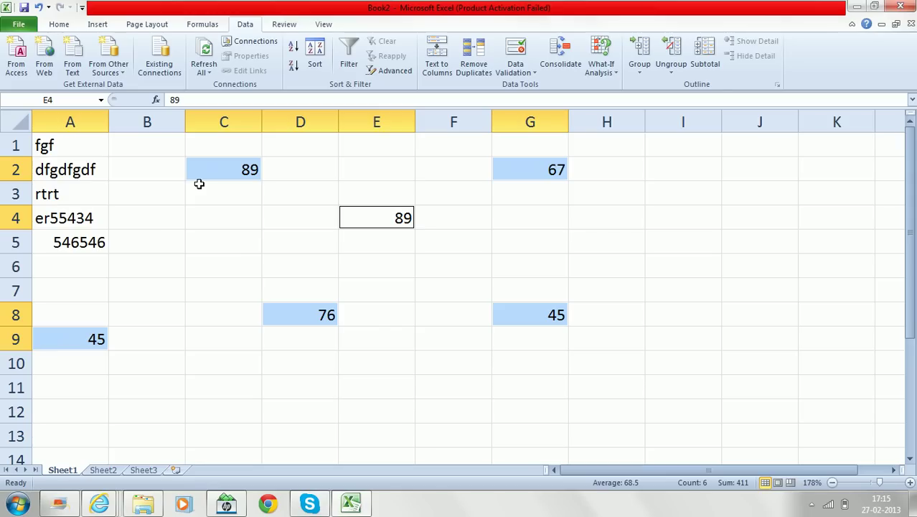
key("Return")
key("Return")
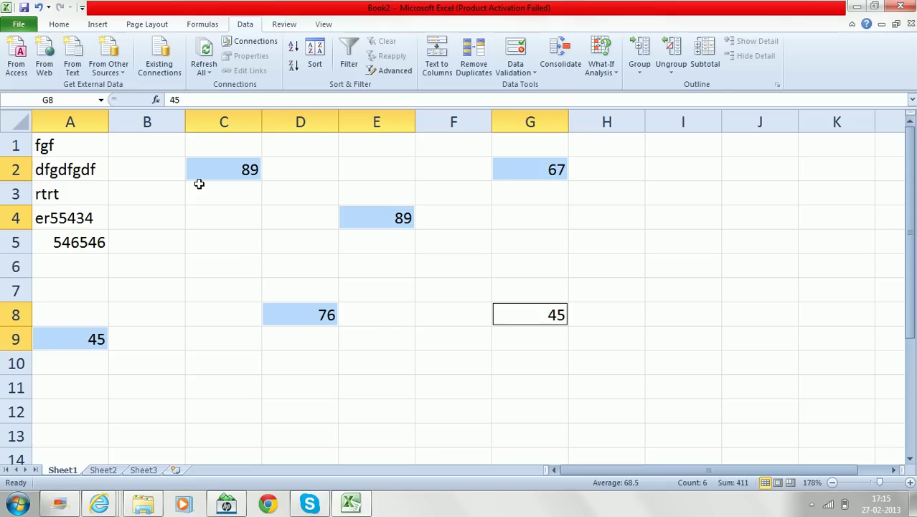
key("Return")
key("Return")
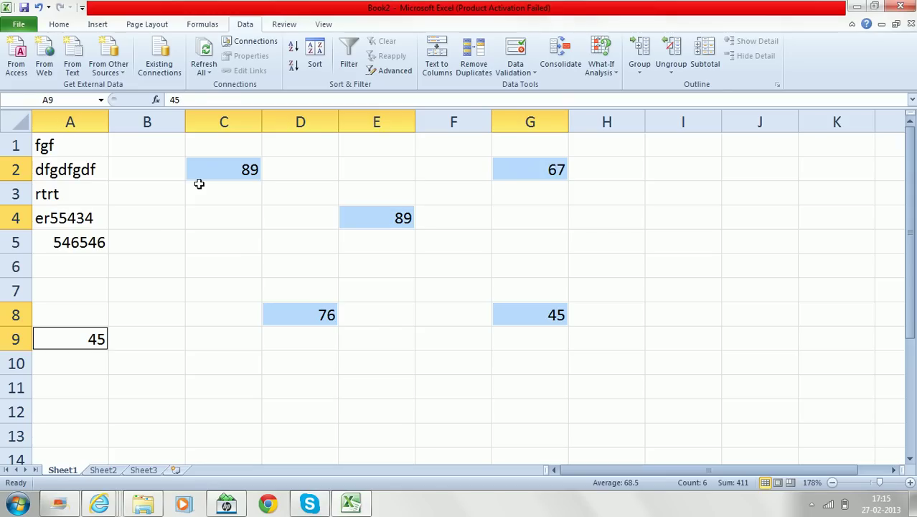
key("Return")
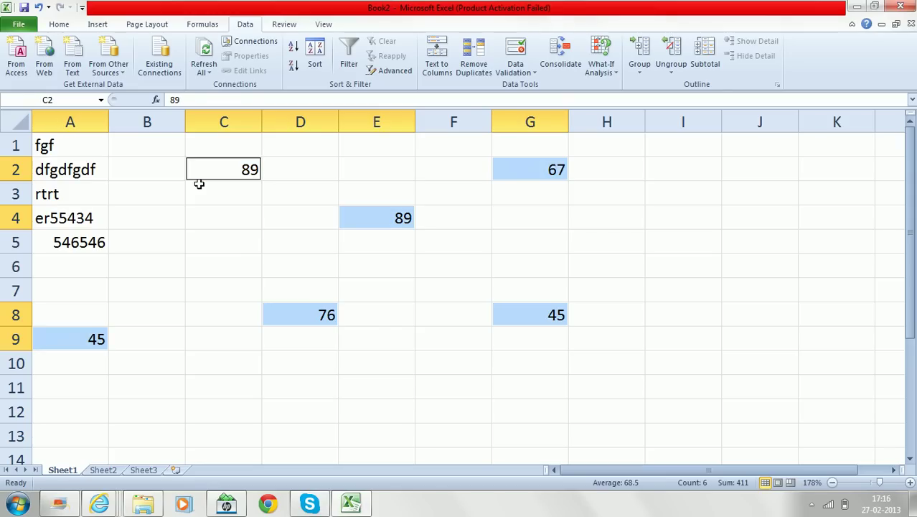
- Select the single cell C6 and move the active cell down to C9
left_click(225, 265)
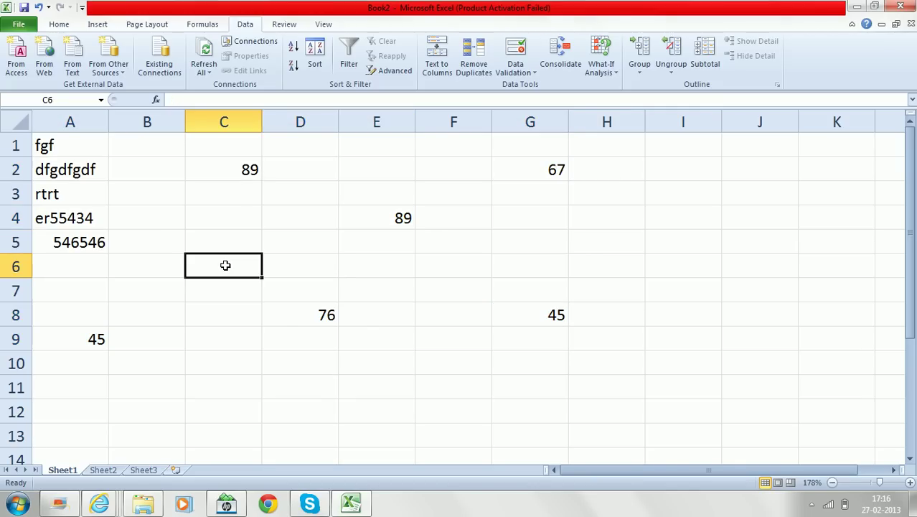
key("Down")
key("Down")
key("Down")
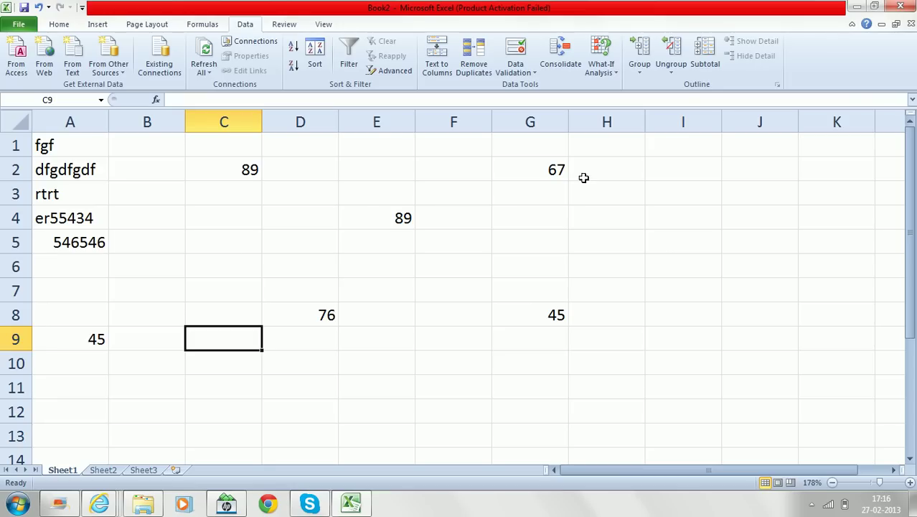
- Enter the text sunday in cell I1 and reselect that cell
left_click(664, 153)
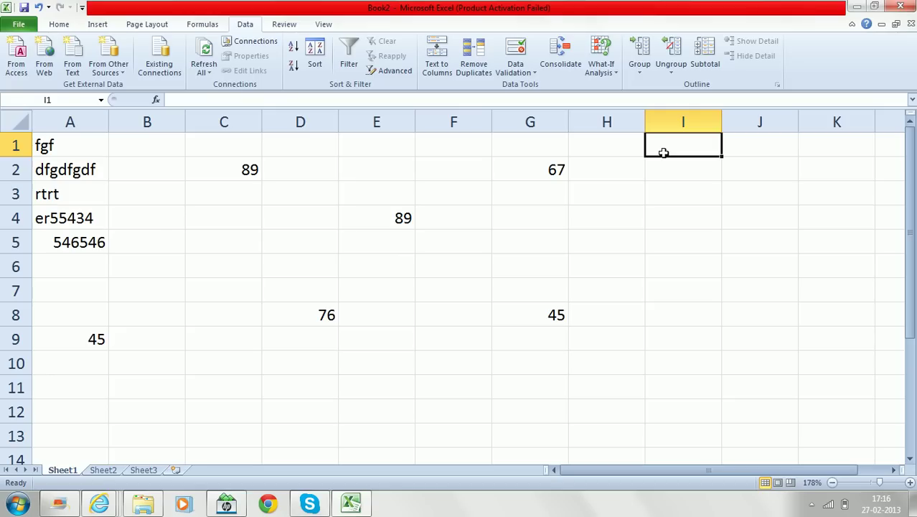
type("sunday")
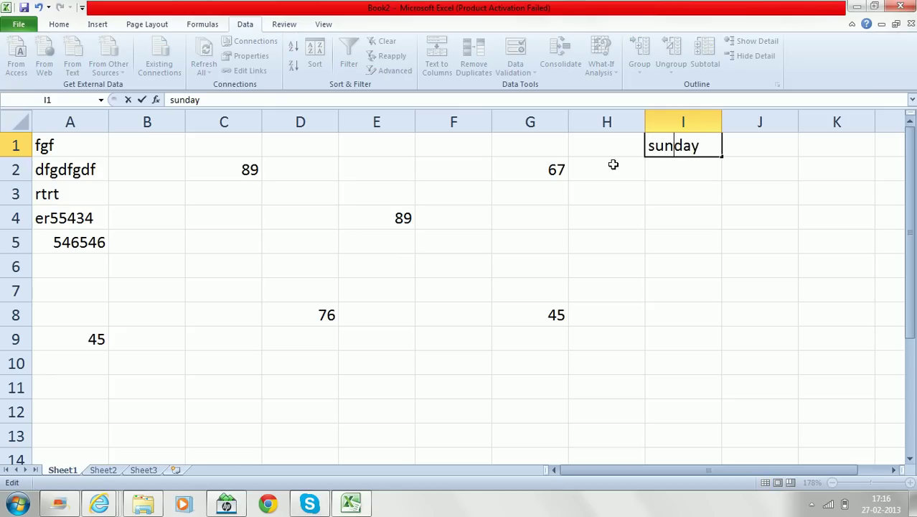
left_click(617, 164)
left_click(690, 140)
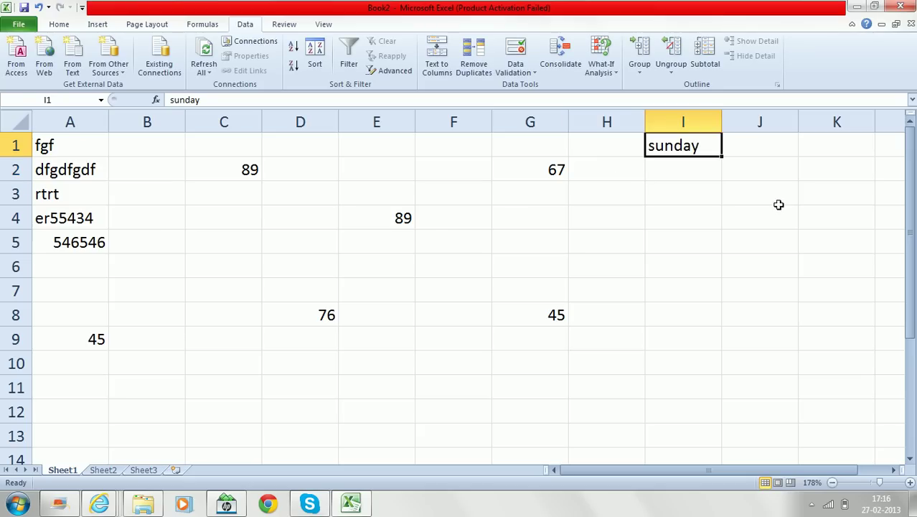
- Fill the weekday series from I1 down to I9 and autofit the width of column I
left_click_drag(723, 155, 729, 363)
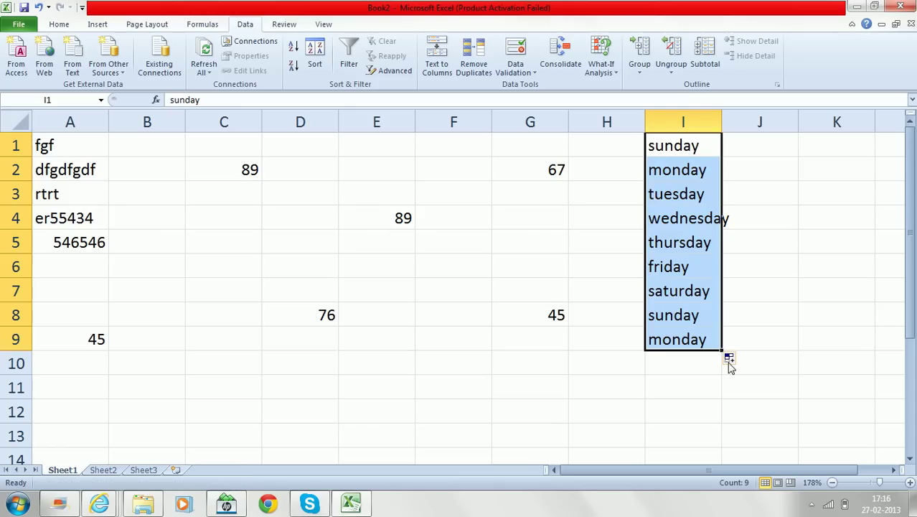
double_click(722, 122)
left_click(462, 148)
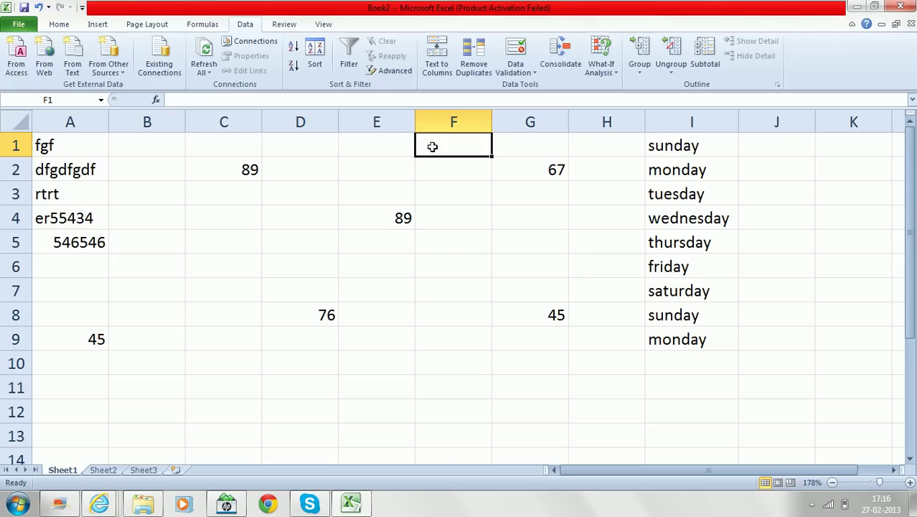
- Open the Custom Lists editor from the advanced Excel options and move it clear of the weekday data
left_click(19, 24)
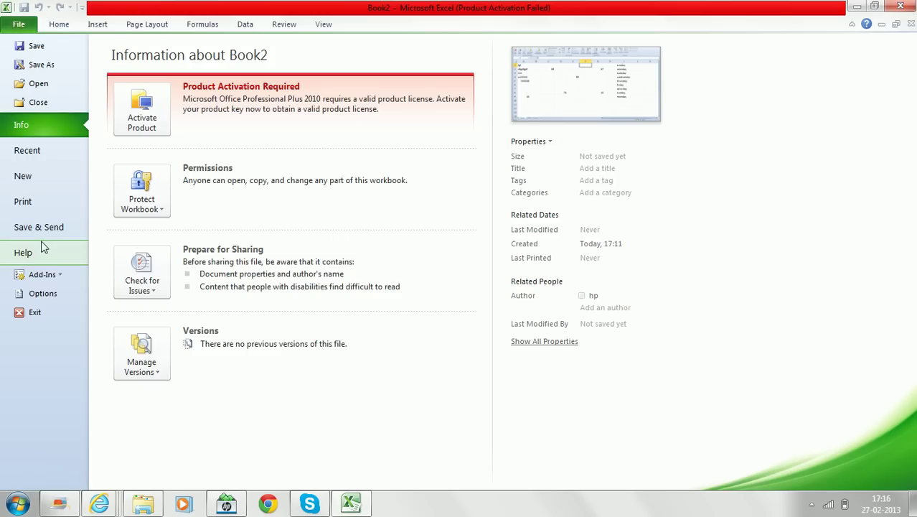
left_click(43, 294)
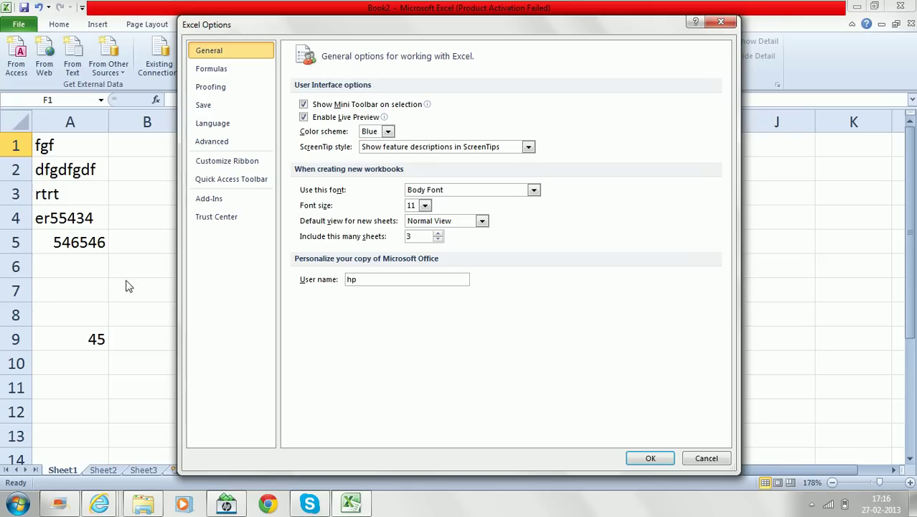
left_click(224, 139)
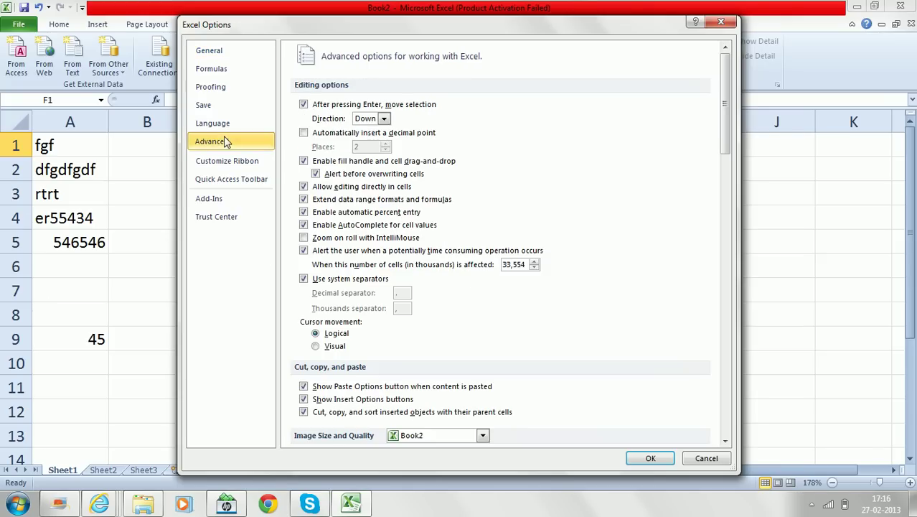
left_click_drag(725, 120, 725, 391)
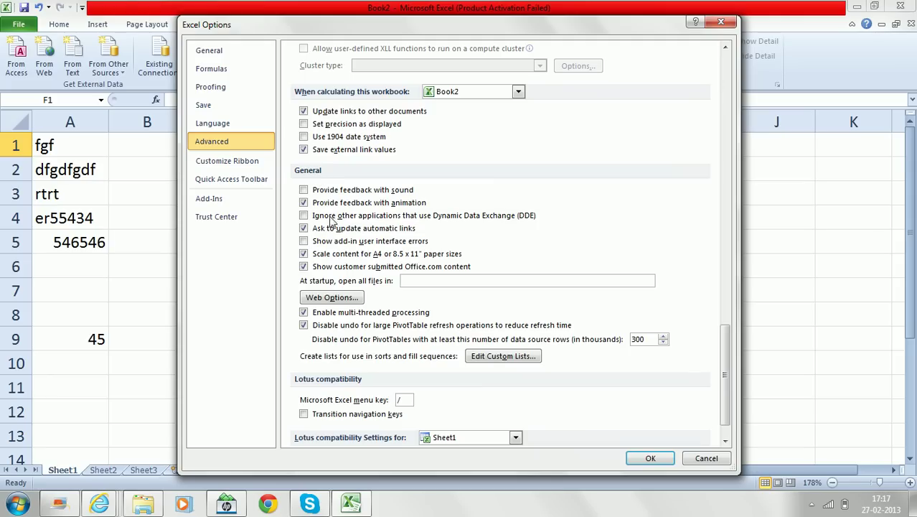
left_click(482, 363)
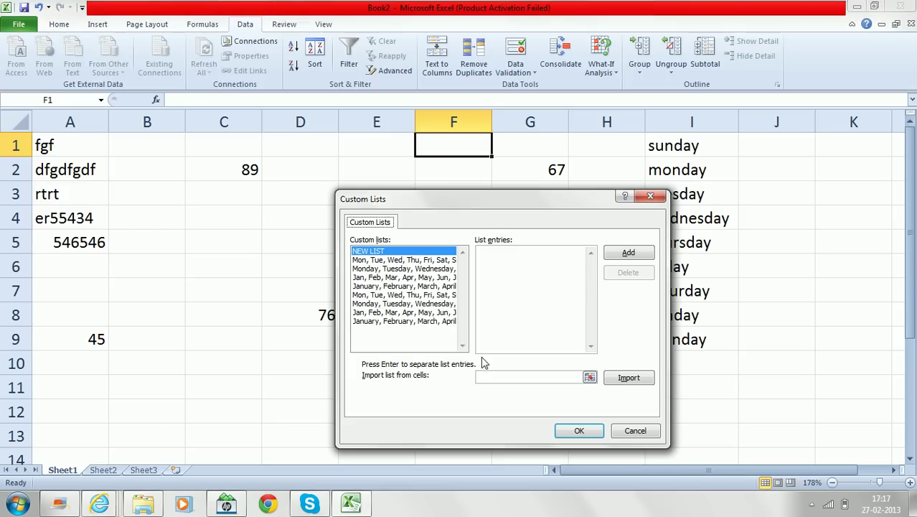
left_click_drag(504, 206, 470, 80)
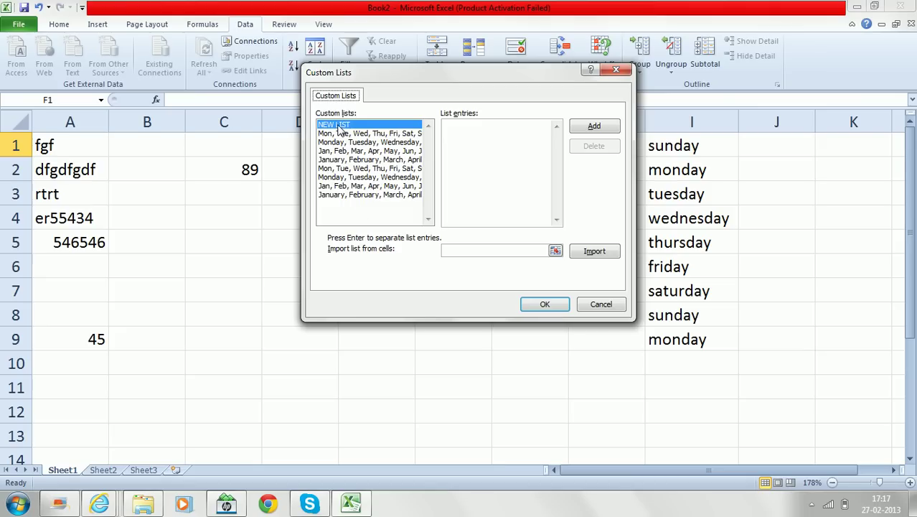
- Add a new custom list of nine comma-separated first names and accept the option changes
left_click(452, 135)
type("raj,sahil,anki")
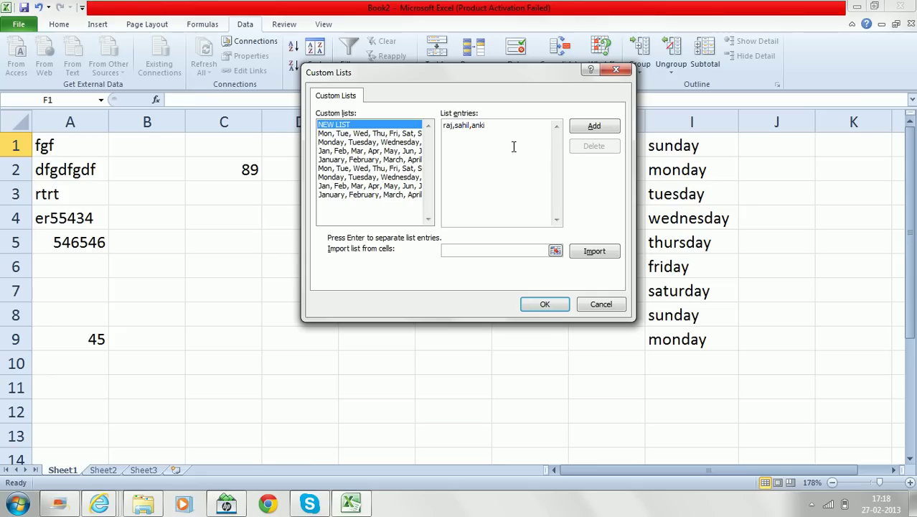
type("t,pooja,rahul,rohit,")
type("suman,")
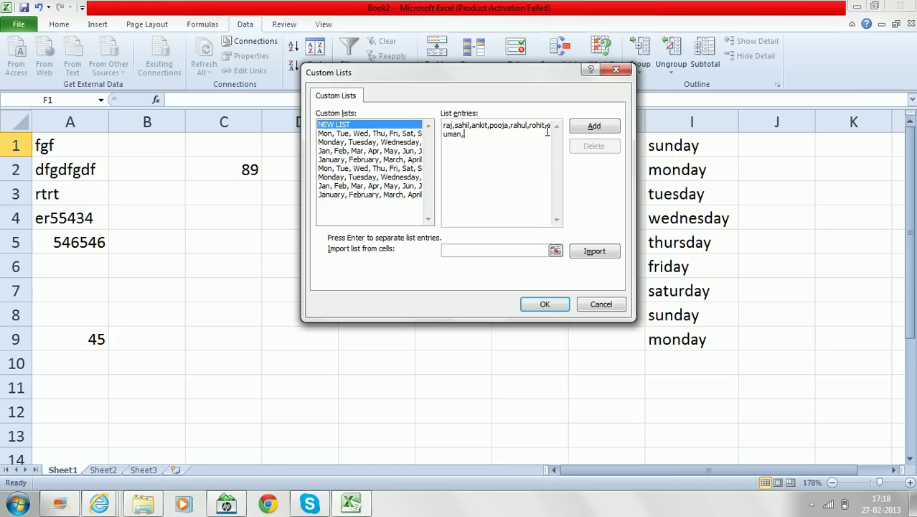
type("ajay,pardeep")
left_click(594, 129)
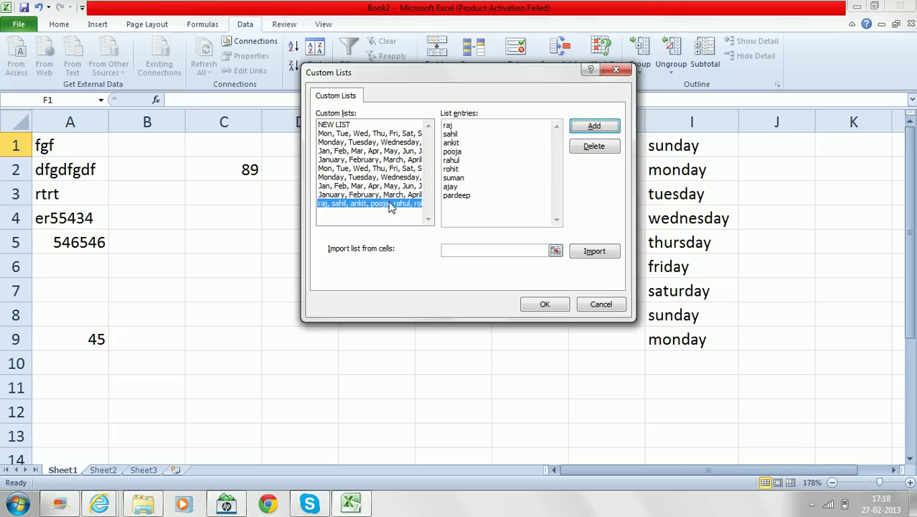
left_click(546, 306)
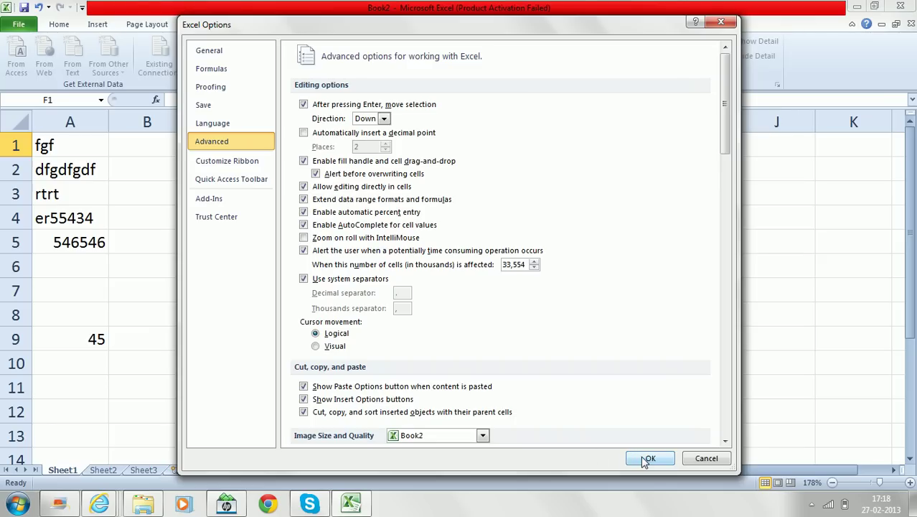
left_click(647, 459)
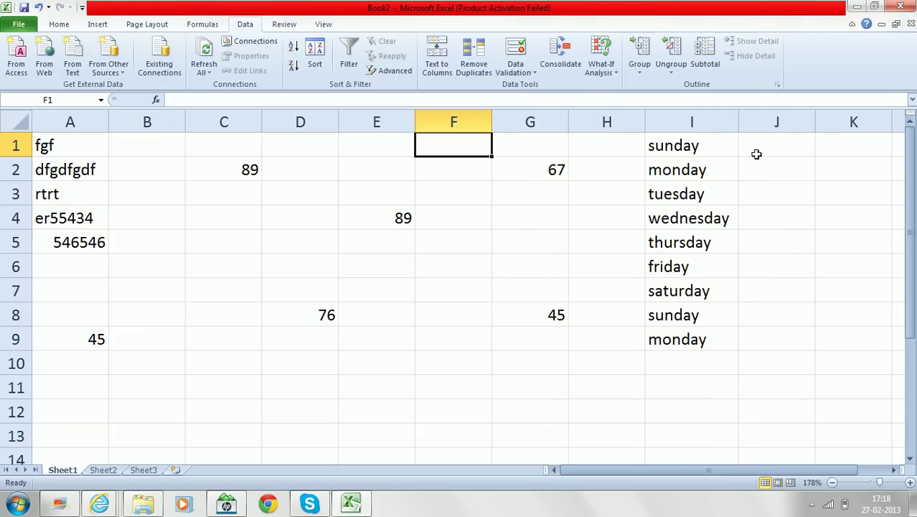
- Enter the custom list's first name in J1 and fill the series down to J11
left_click(768, 148)
type("raj")
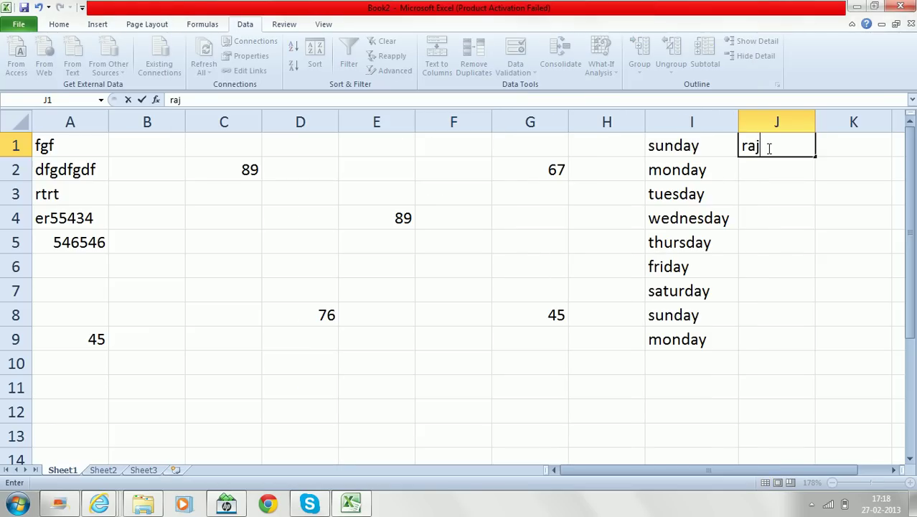
key("Return")
left_click(768, 148)
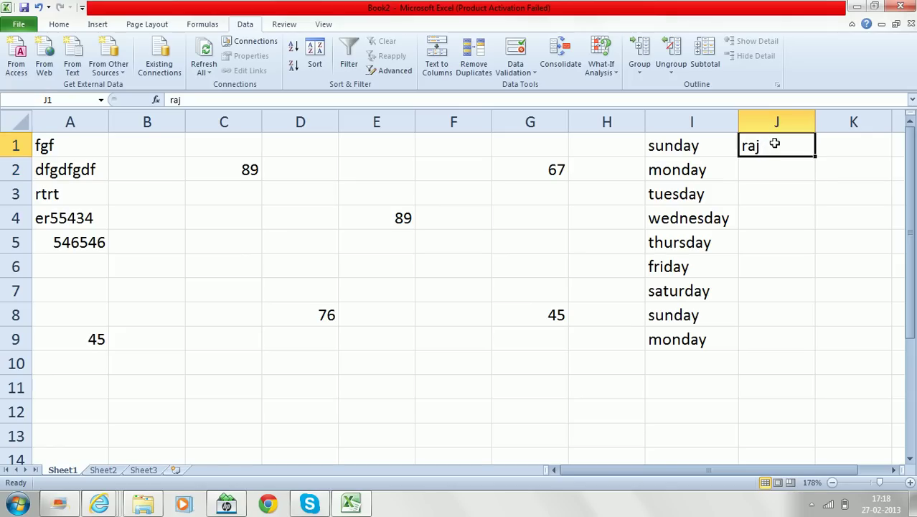
left_click_drag(815, 157, 816, 342)
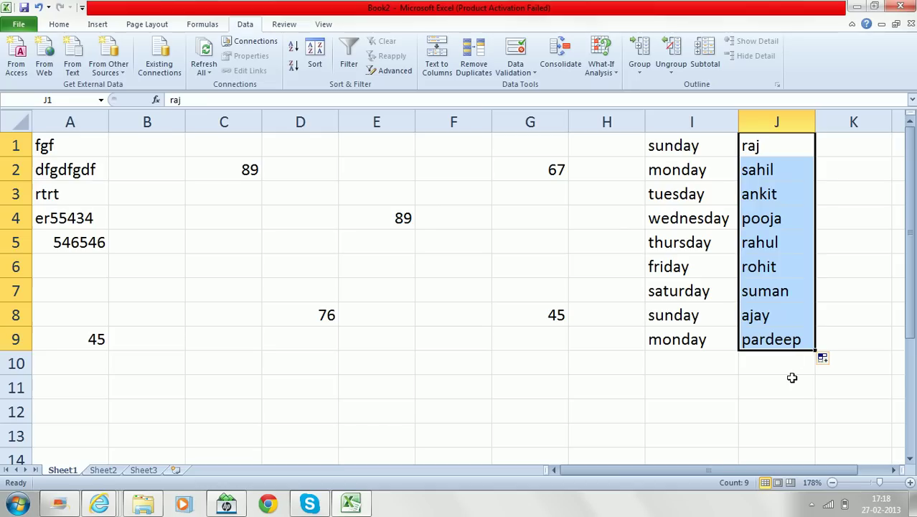
left_click_drag(815, 351, 816, 399)
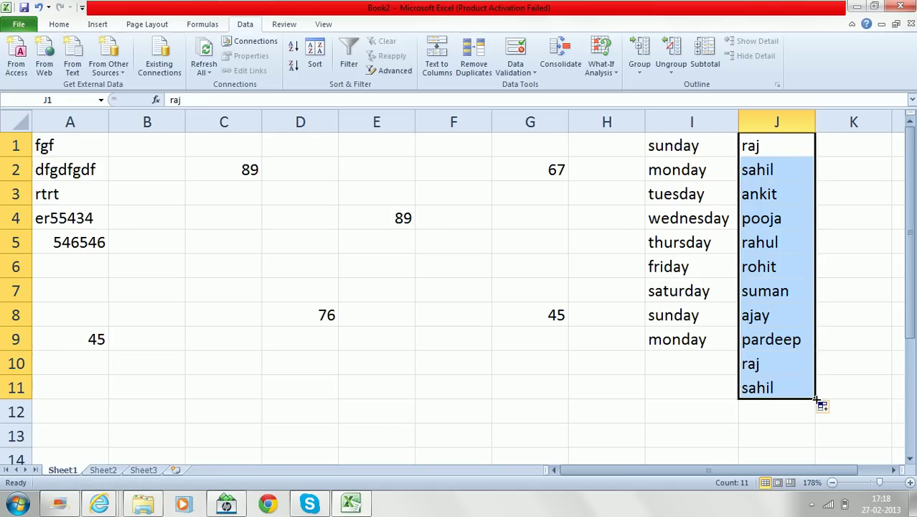
- Enter the third name of the custom list in F1 as a new starting point for a series
left_click(773, 366)
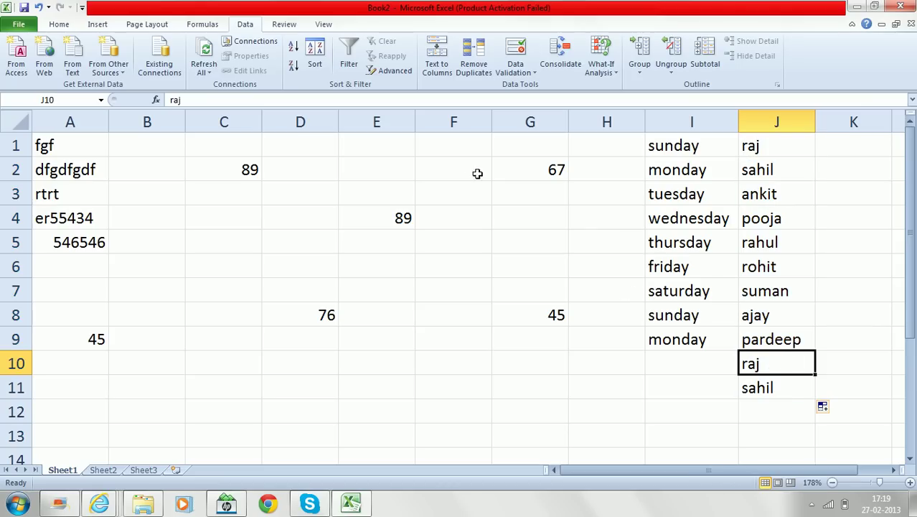
left_click(459, 151)
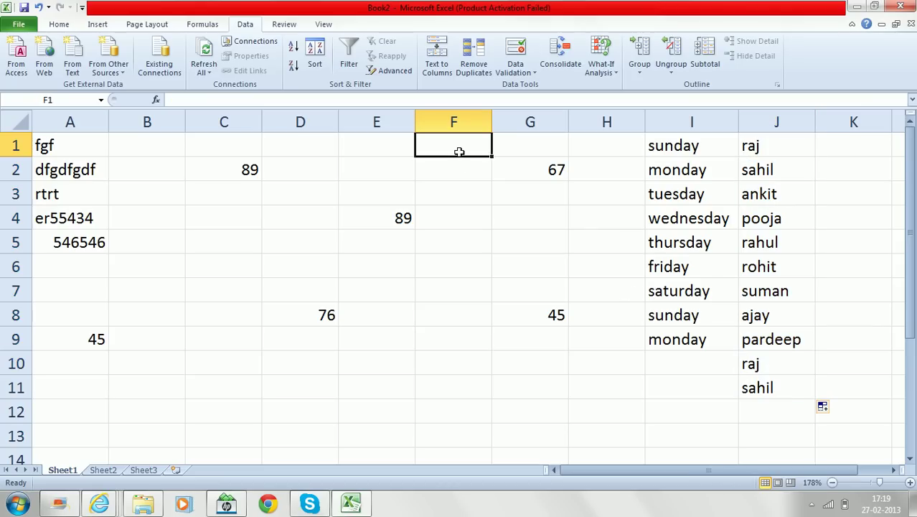
left_click(777, 194)
left_click(476, 147)
type("ankit")
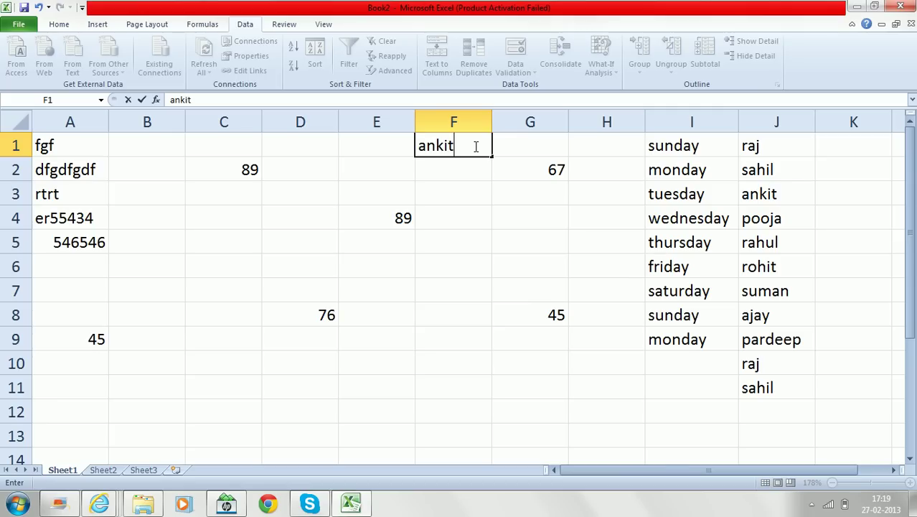
key("Return")
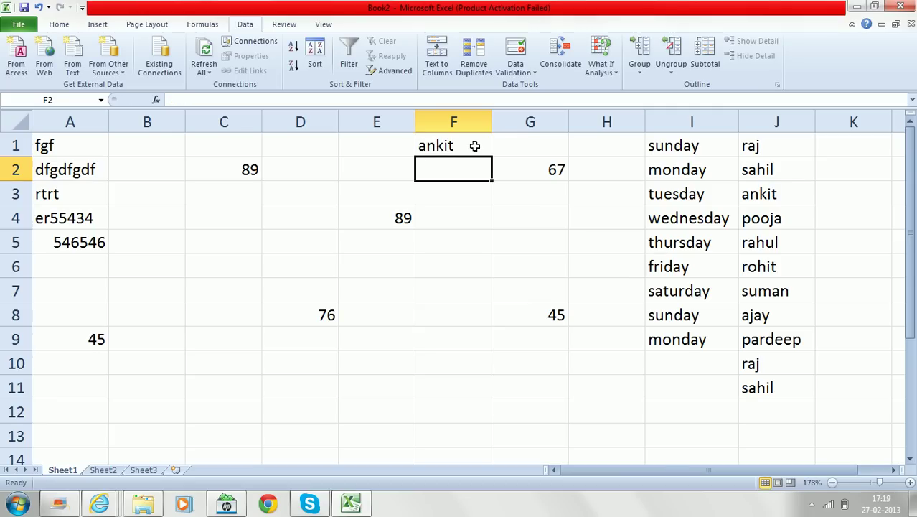
- Fill the custom list series from F1 down to F9
double_click(474, 145)
left_click(461, 185)
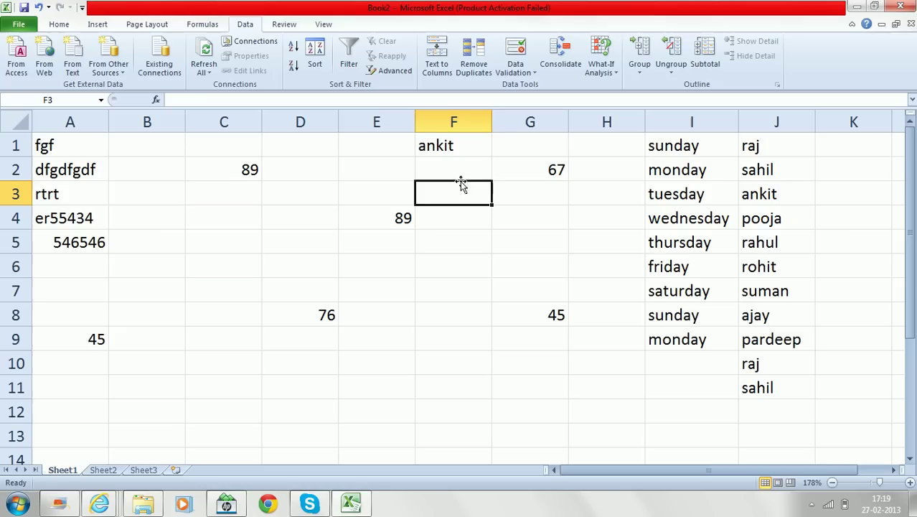
left_click(465, 144)
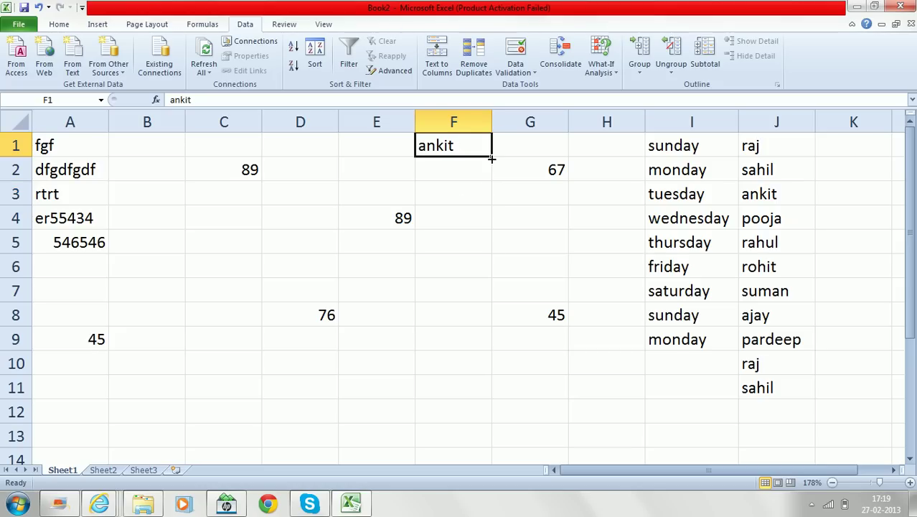
left_click_drag(492, 158, 495, 358)
left_click(525, 345)
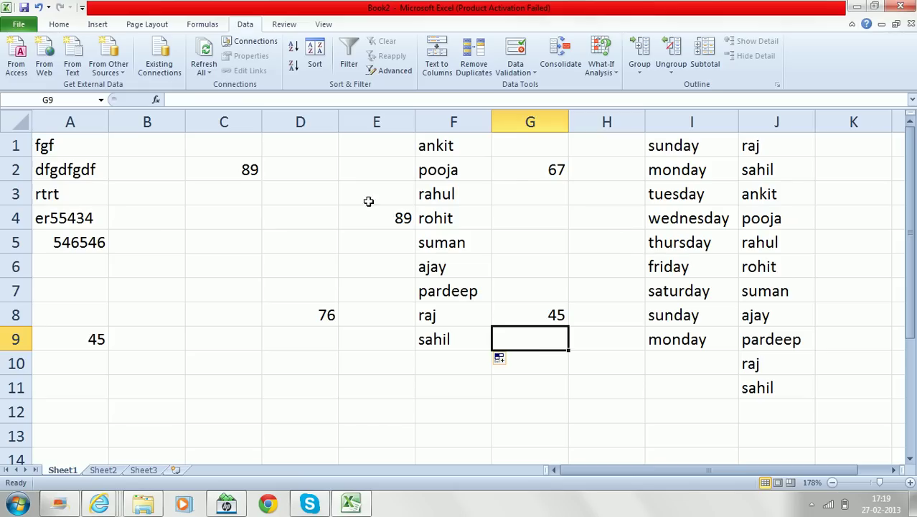
- Select B1 and open the Custom Lists editor from the advanced Excel options
left_click(304, 142)
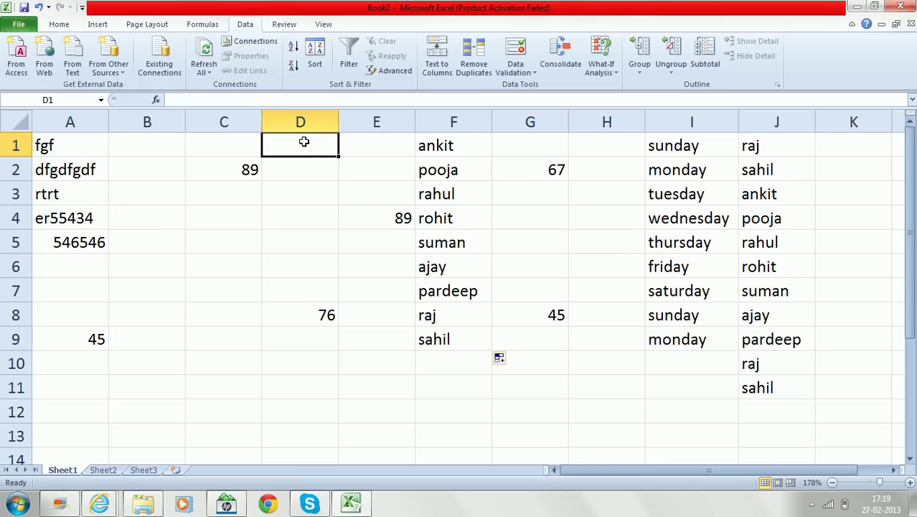
left_click(161, 145)
left_click(19, 24)
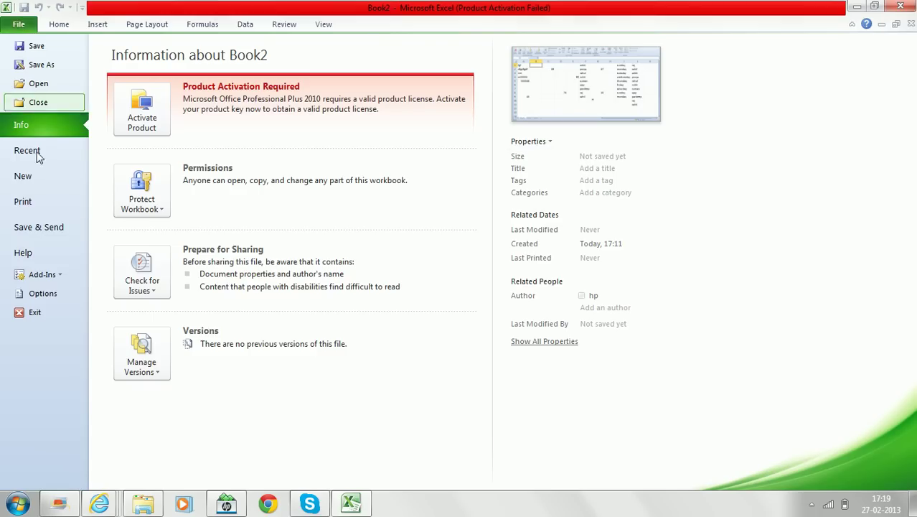
left_click(56, 296)
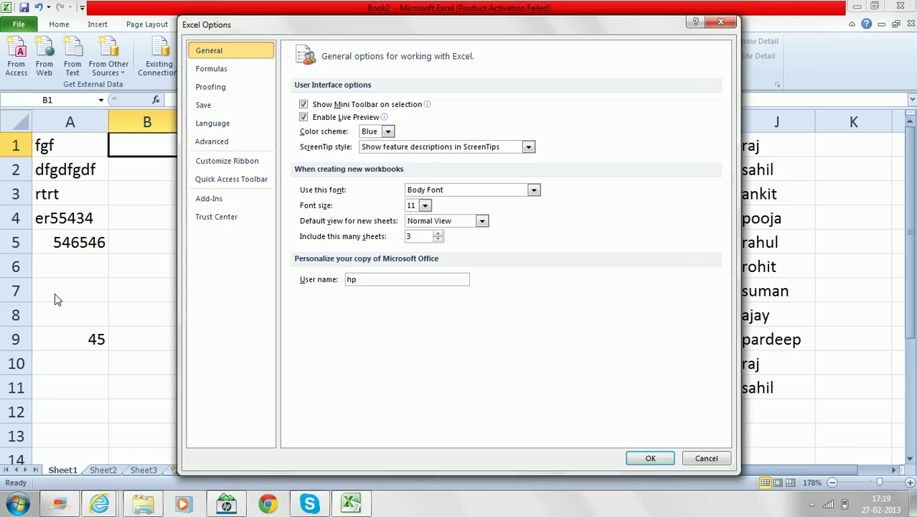
left_click(224, 142)
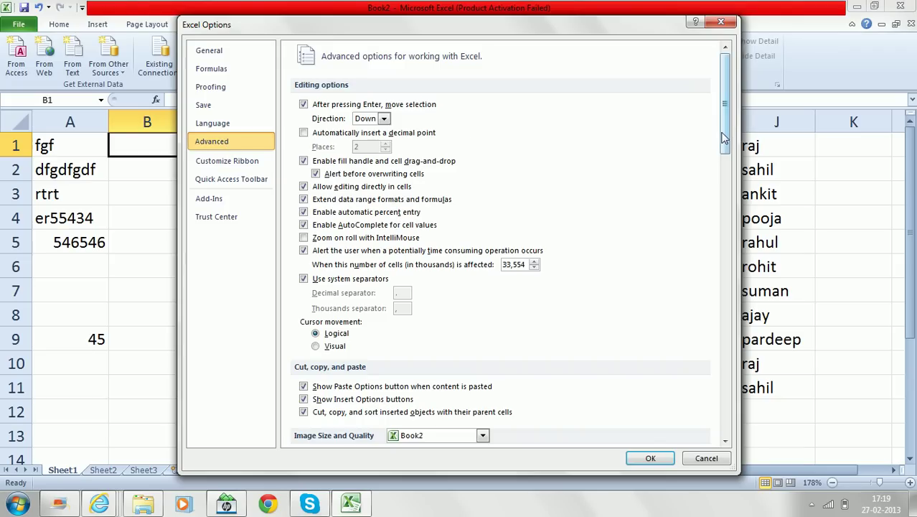
left_click_drag(724, 140, 718, 415)
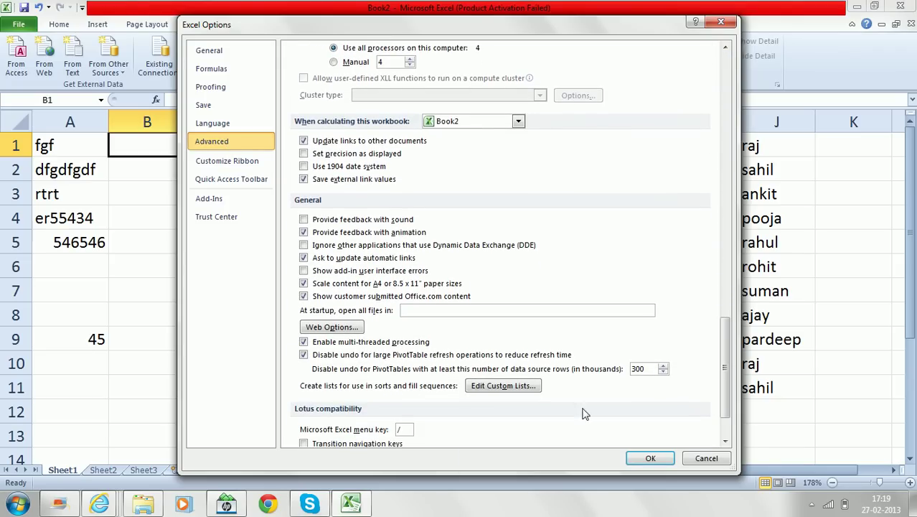
left_click(503, 385)
- Compare the built-in lists with the custom first-name list, permanently delete the custom list, and accept the option changes
left_click(391, 196)
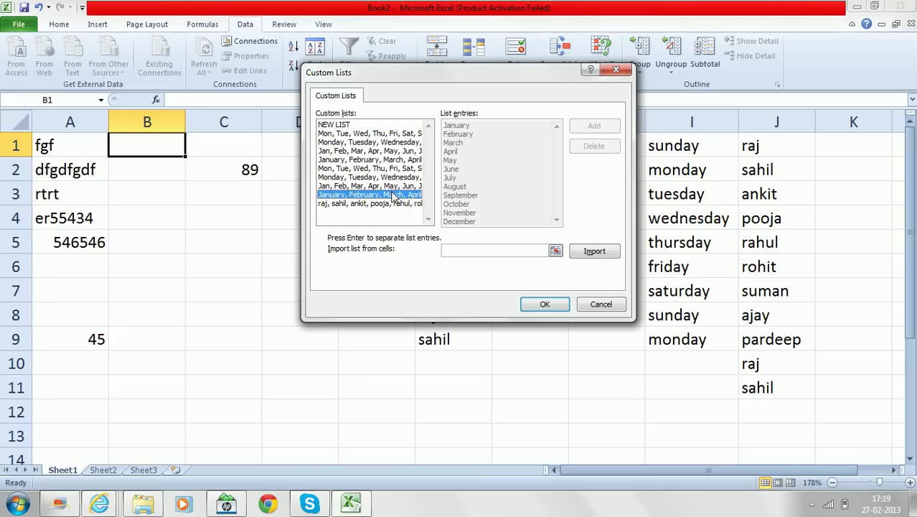
left_click(344, 205)
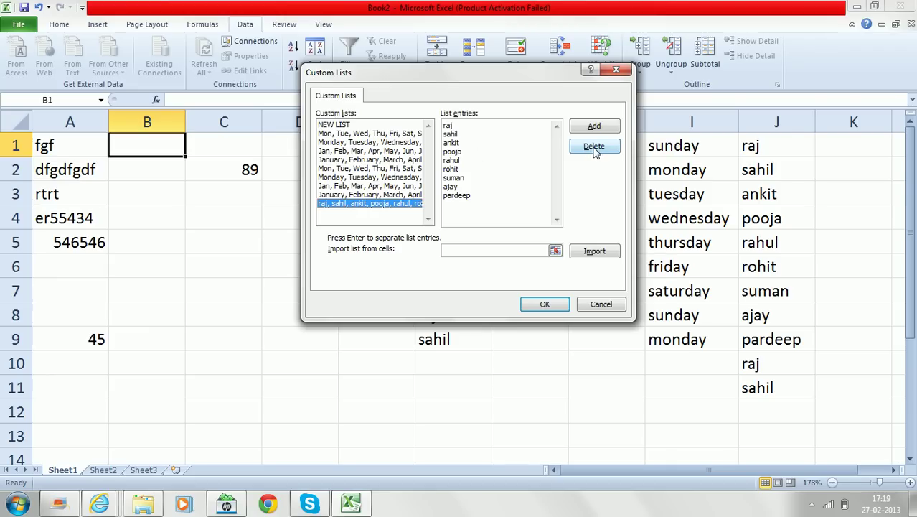
left_click(383, 171)
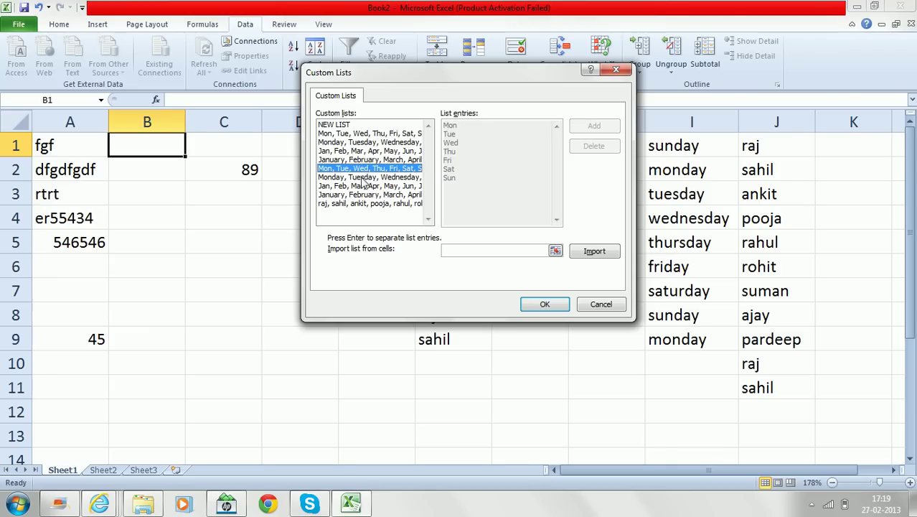
left_click(361, 187)
left_click(385, 136)
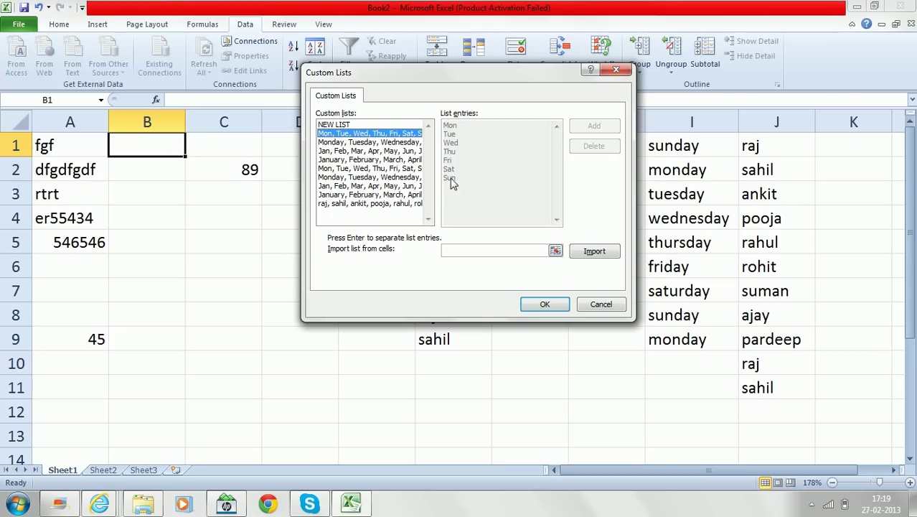
left_click(343, 205)
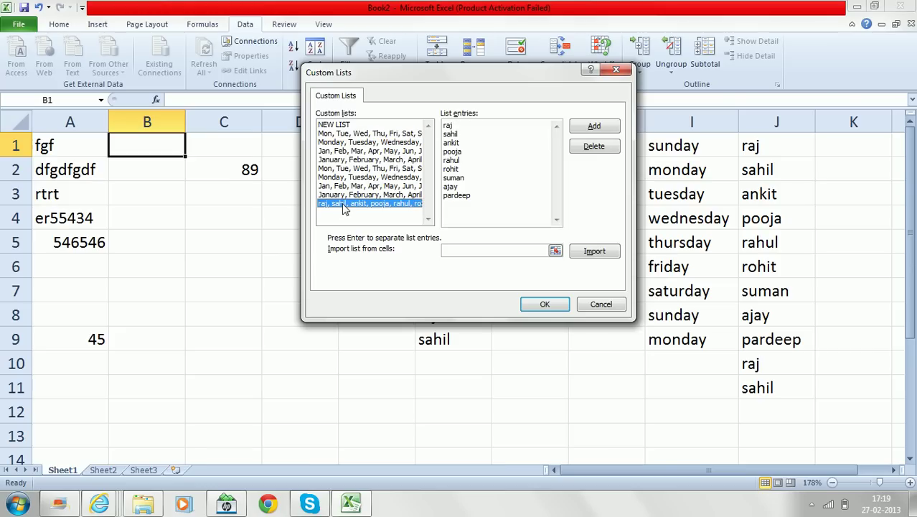
left_click(593, 147)
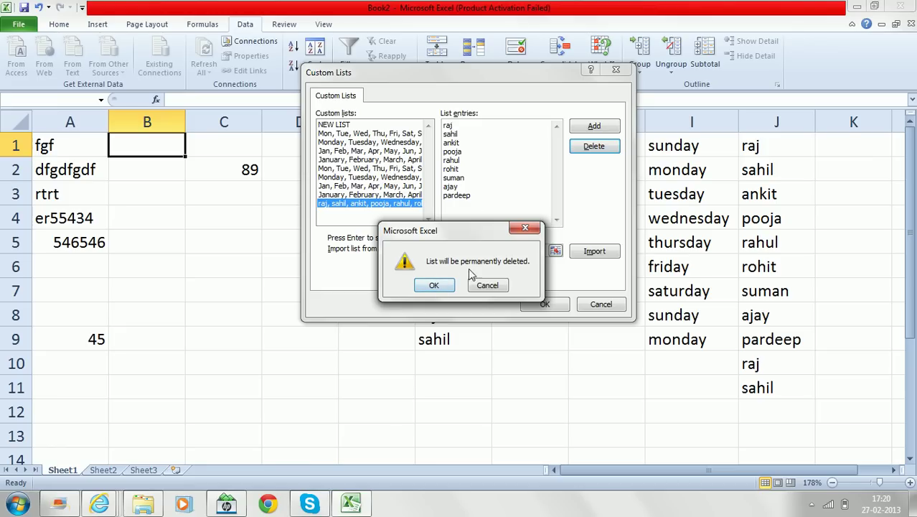
left_click(432, 286)
left_click(540, 305)
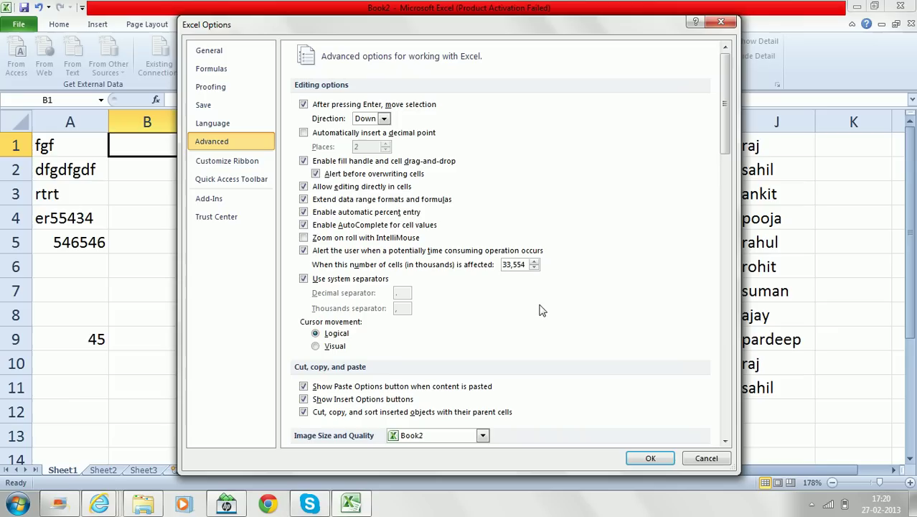
left_click(646, 458)
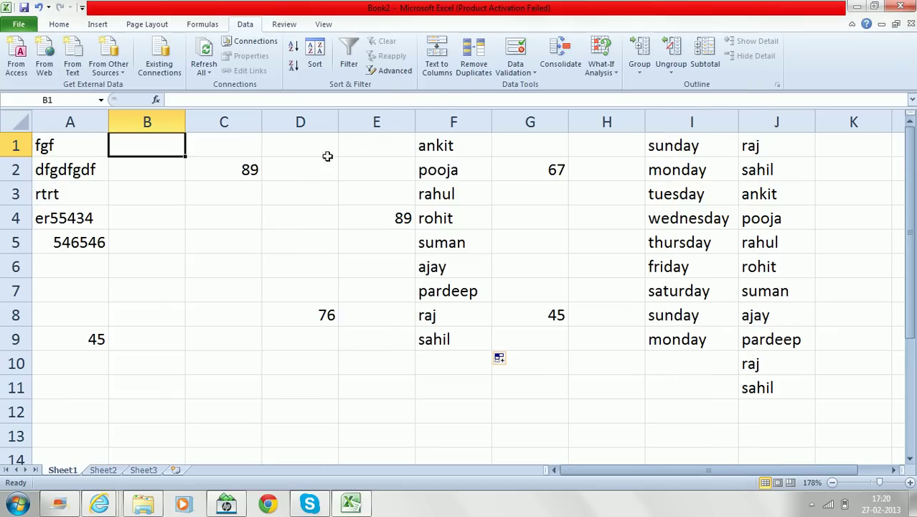
- Enter the deleted list's first name in B1 and fill it down to B10
type("r")
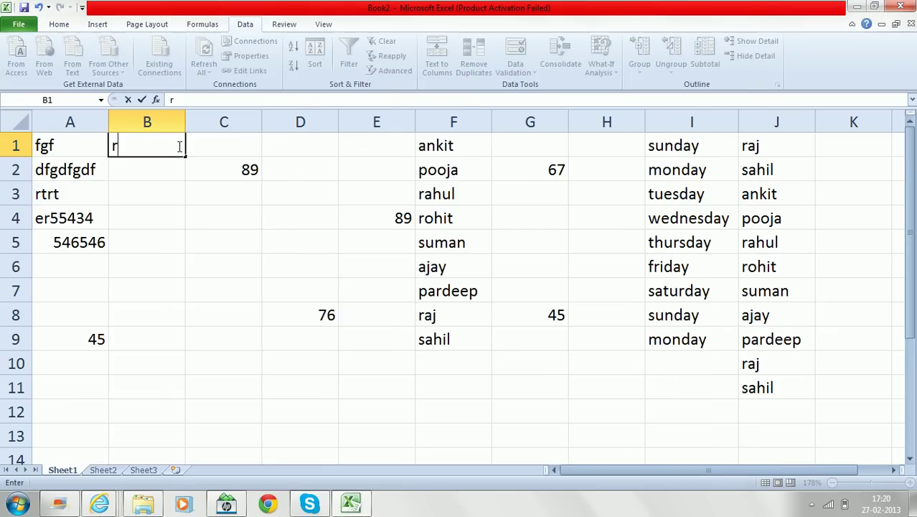
type("aj")
key("Return")
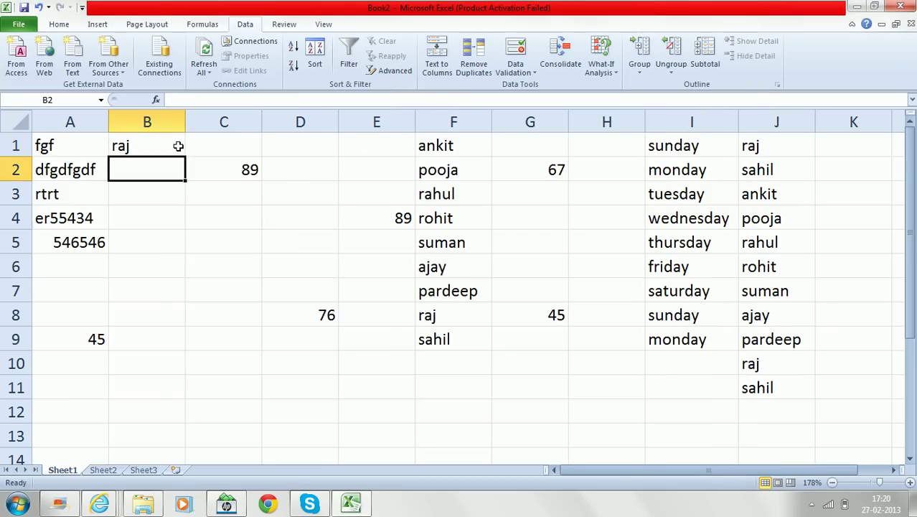
left_click(178, 146)
left_click_drag(184, 155, 164, 369)
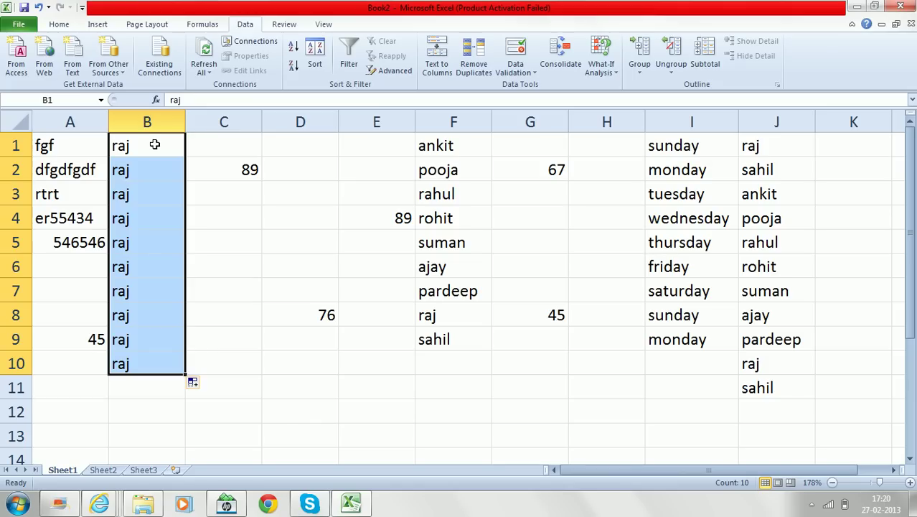
left_click(284, 150)
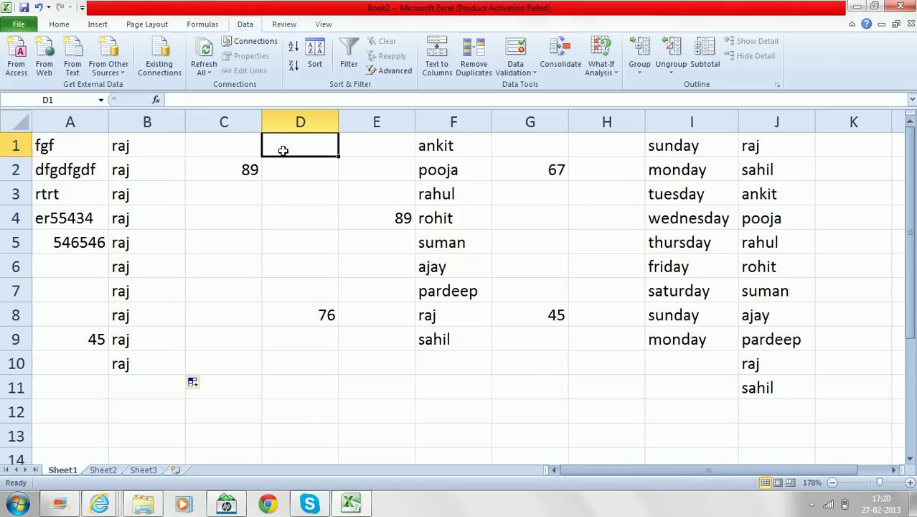